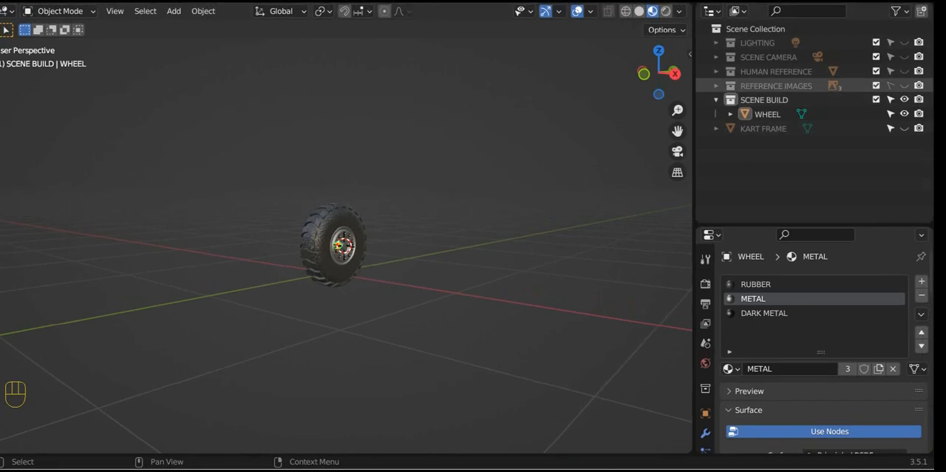
Step: Show the KART FRAME object in place of the WHEEL, hiding the wheel and selecting the frame
left_click(905, 128)
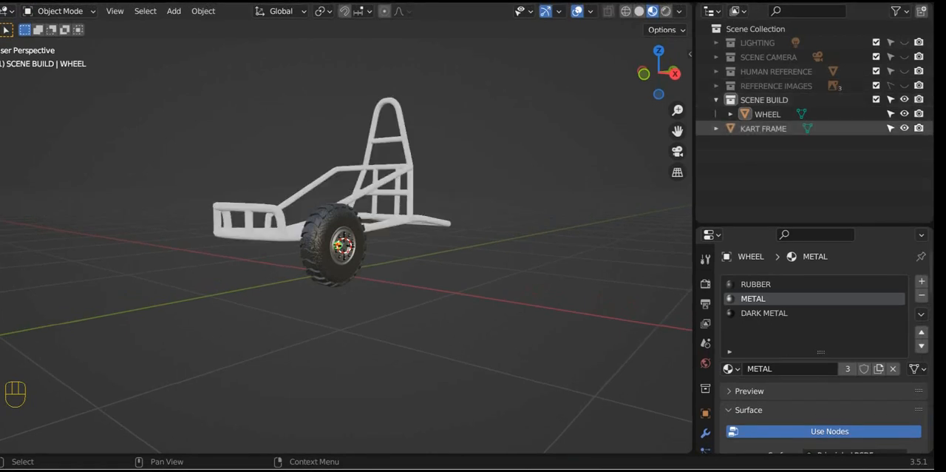
middle_click_drag(444, 222, 464, 253)
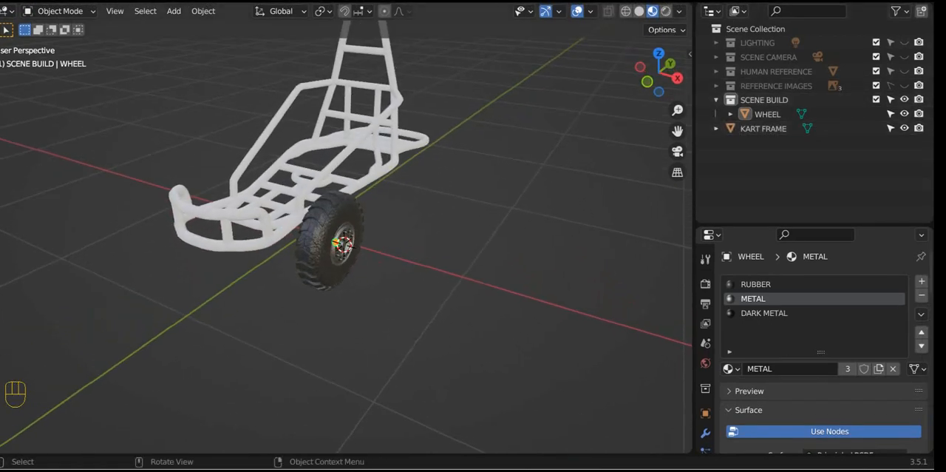
middle_click_drag(346, 236, 394, 234, "shift")
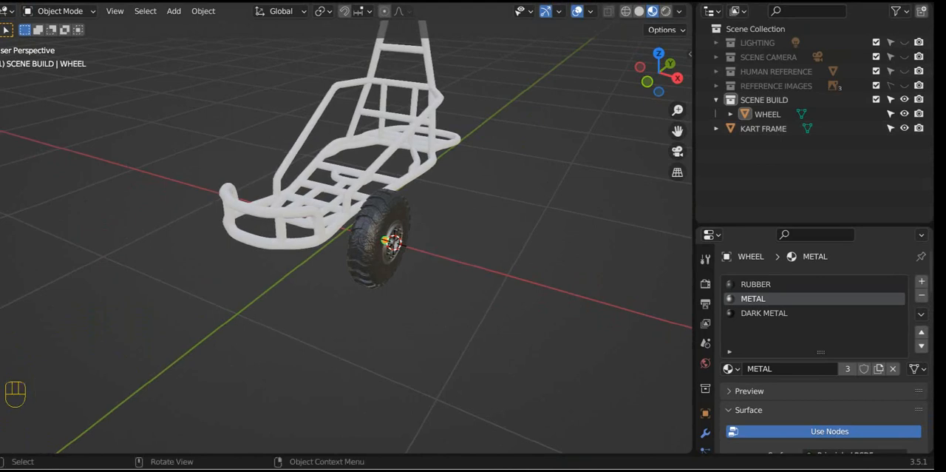
left_click(378, 237)
key("h")
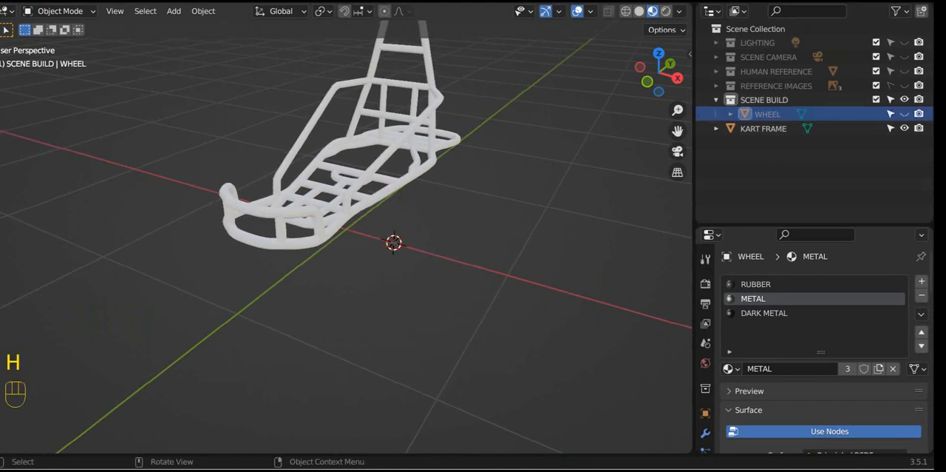
left_click(349, 210)
middle_click_drag(349, 210, 178, 265, "shift")
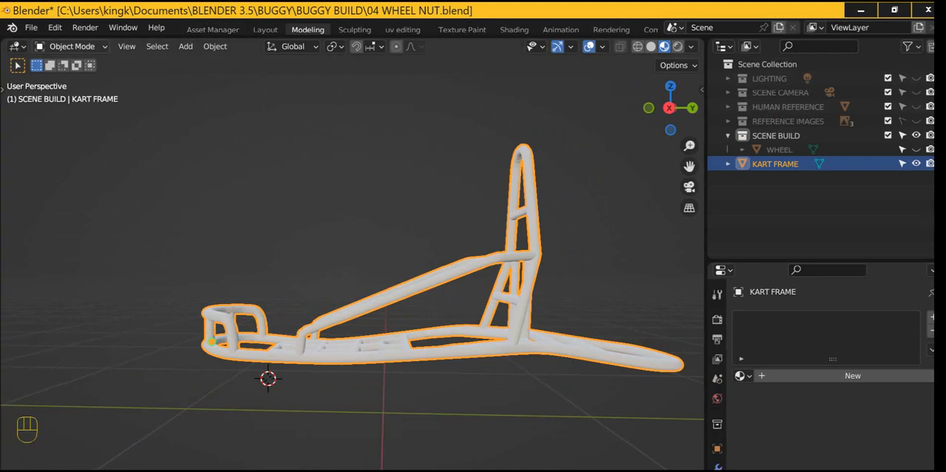
Step: Save the current file, and save a new version of it as 05 MARK SEAMS.blend in the same folder
left_click(31, 28)
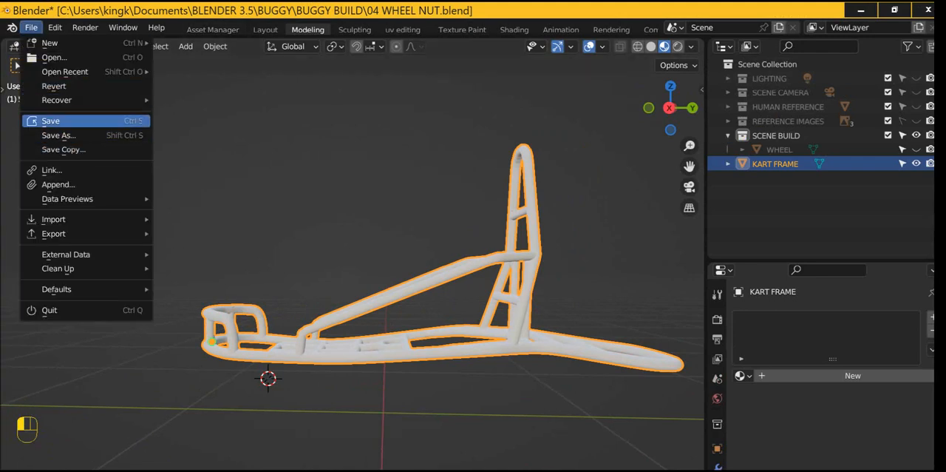
left_click(50, 121)
left_click(31, 27)
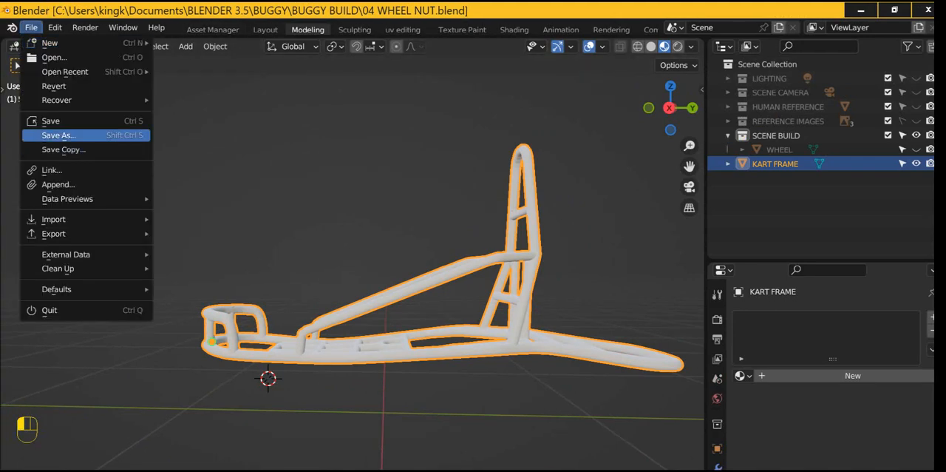
left_click(50, 135)
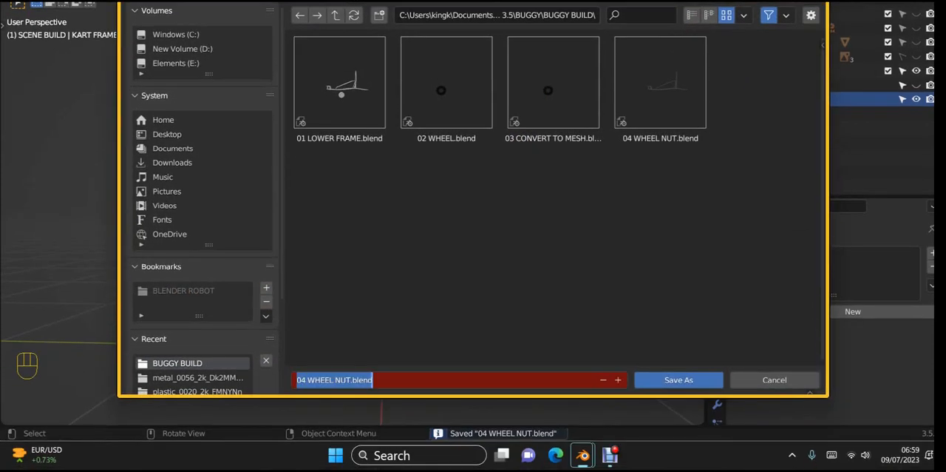
left_click_drag(301, 379, 351, 379)
type("5")
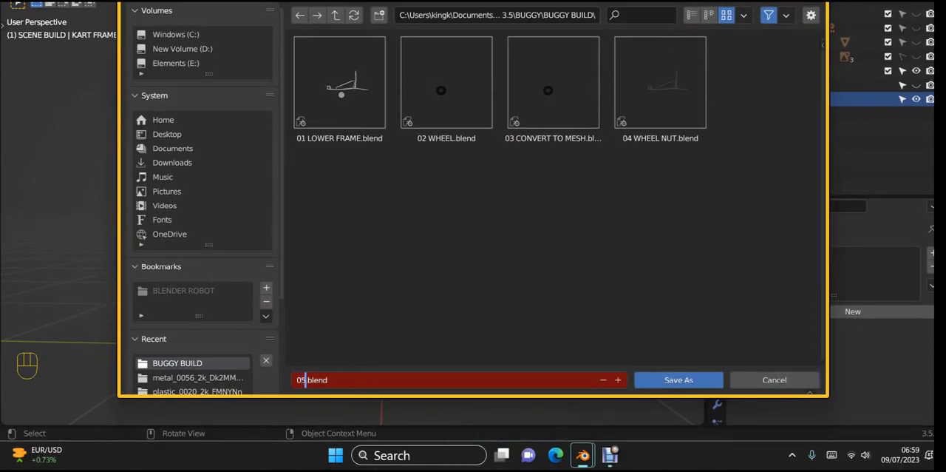
type(" MARK SEAMS")
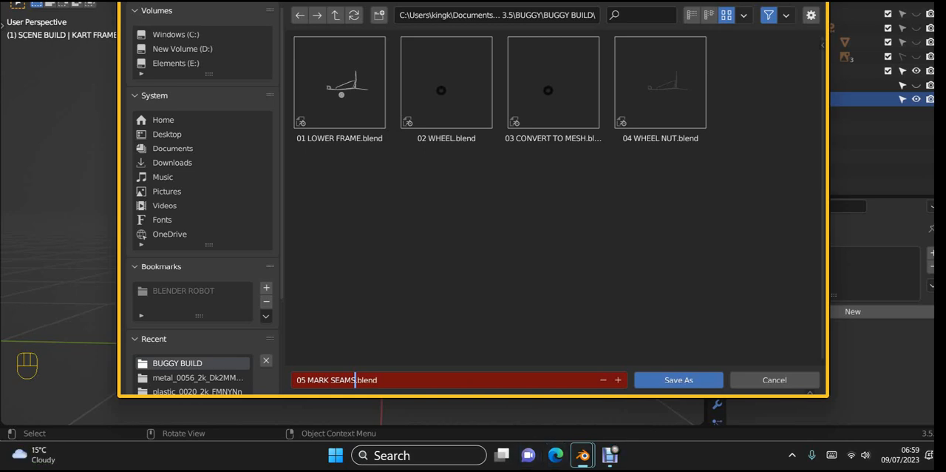
key("Return")
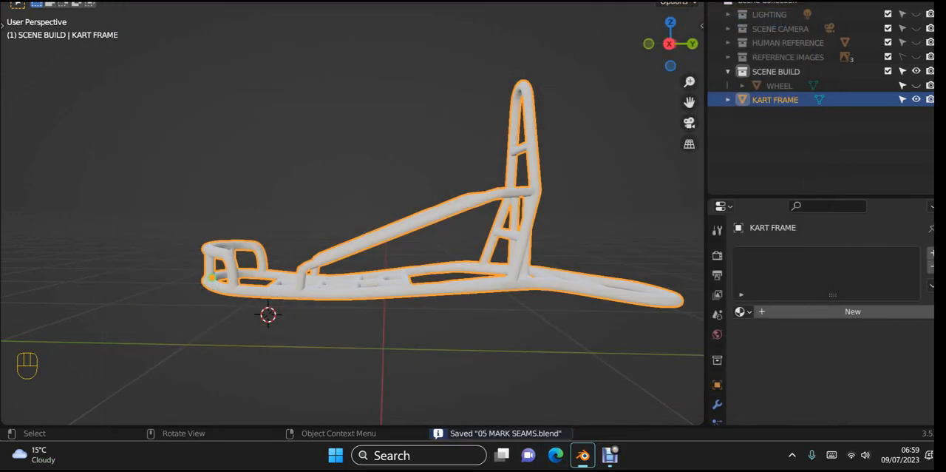
Step: Put the KART FRAME into Edit Mode with edge selection, framing the tall rear hoop
middle_click_drag(354, 222, 281, 199)
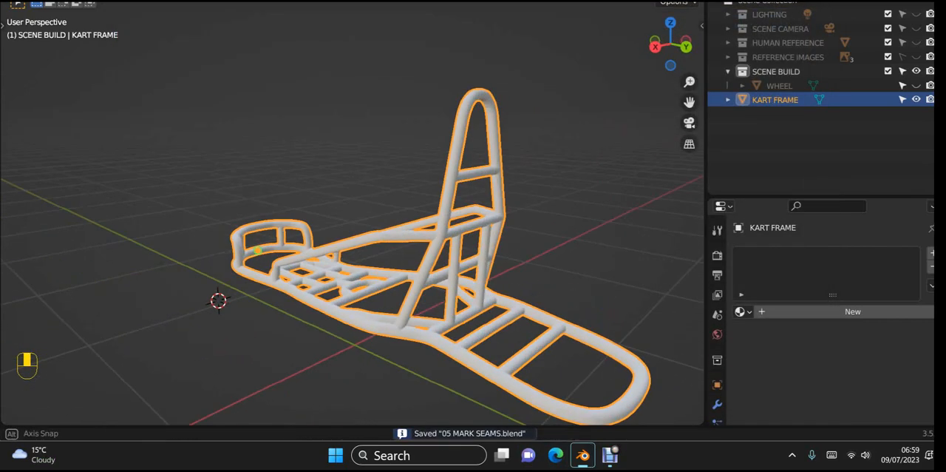
middle_click_drag(361, 331, 351, 307)
key("Tab")
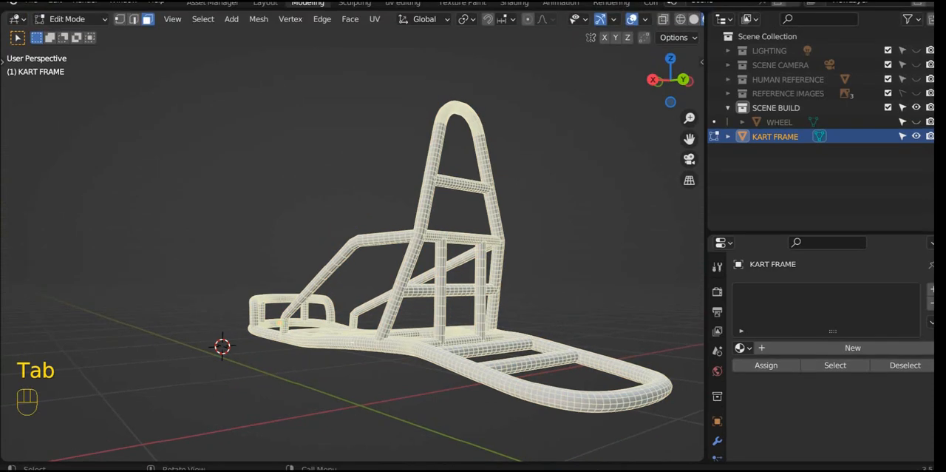
middle_click_drag(351, 343, 321, 411, "shift")
scroll(321, 412, "up", 1)
middle_click_drag(296, 460, 275, 454, "shift")
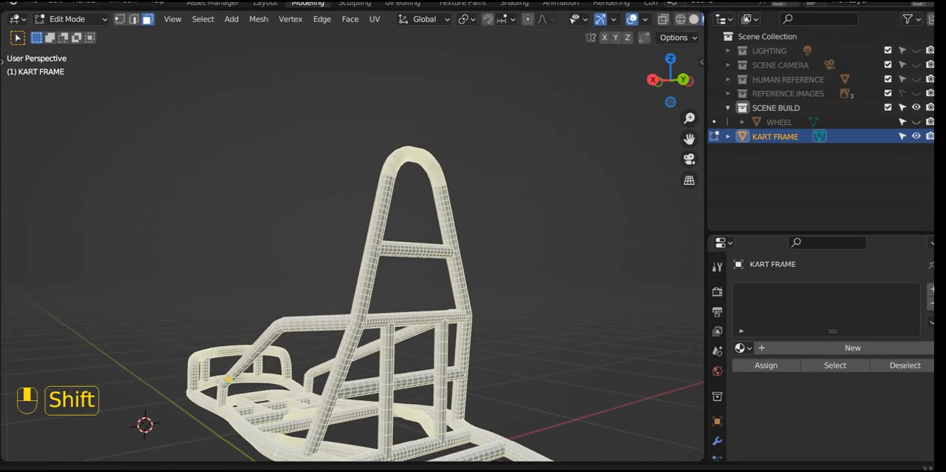
scroll(399, 263, "up", 4)
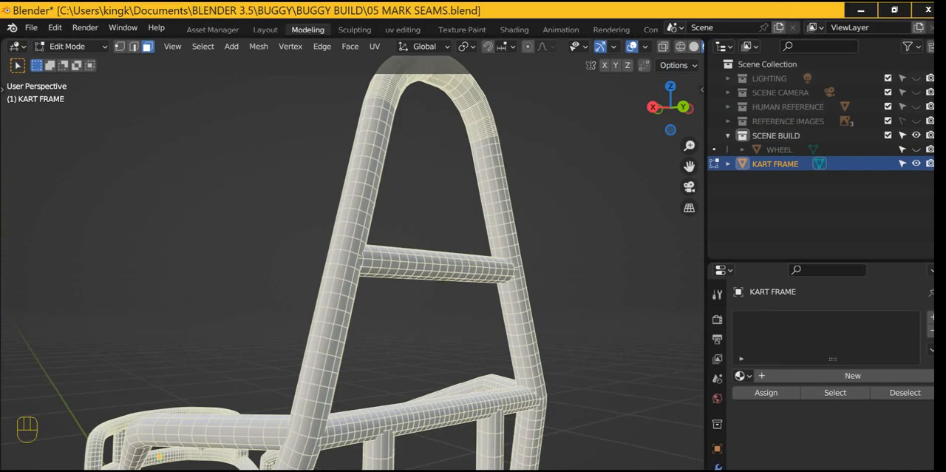
middle_click_drag(399, 263, 373, 222)
middle_click_drag(374, 222, 402, 428, "shift")
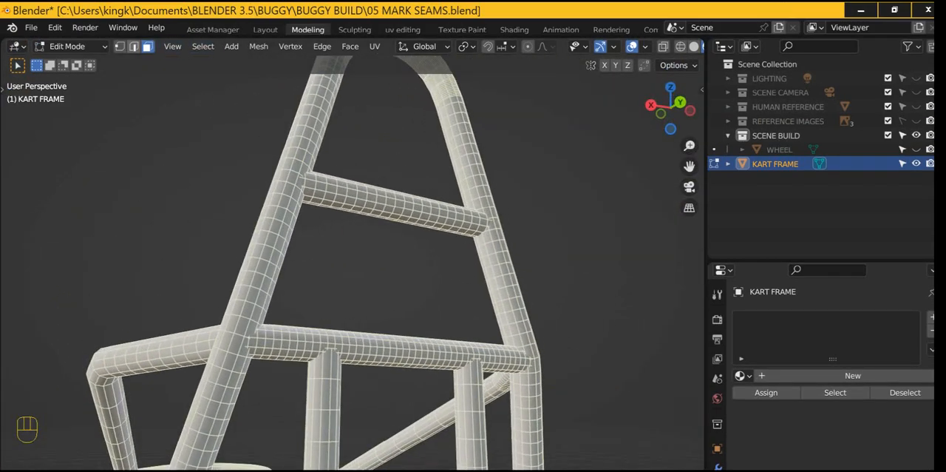
left_click(133, 46)
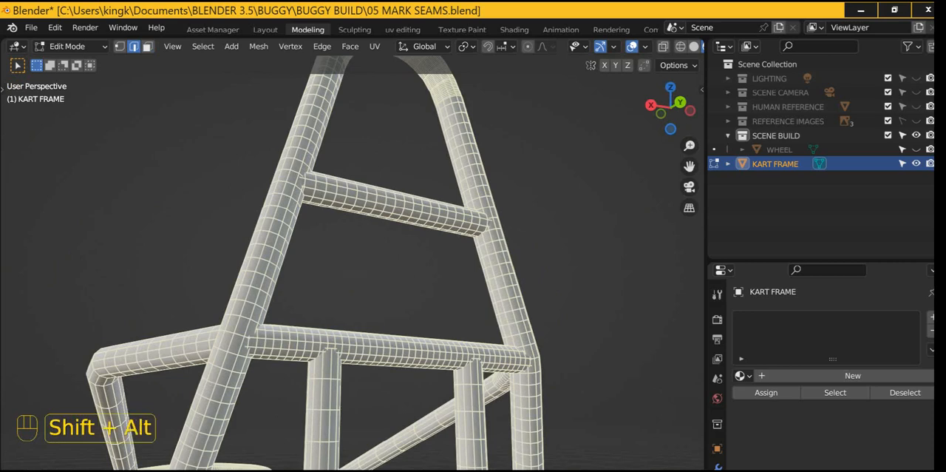
Step: Mark a seam along the lengthwise edge loop of the tall rear hoop tube, and hide the whole tube
left_click(502, 307, "alt+shift")
right_click(501, 307)
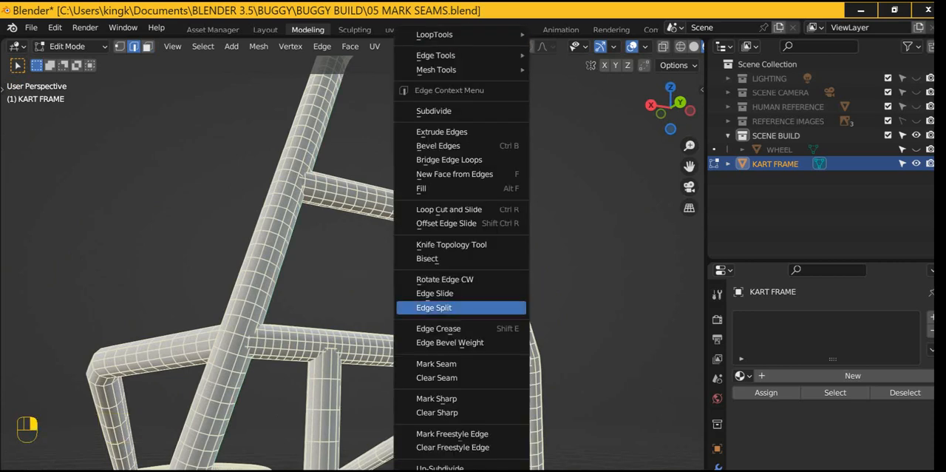
left_click(436, 362)
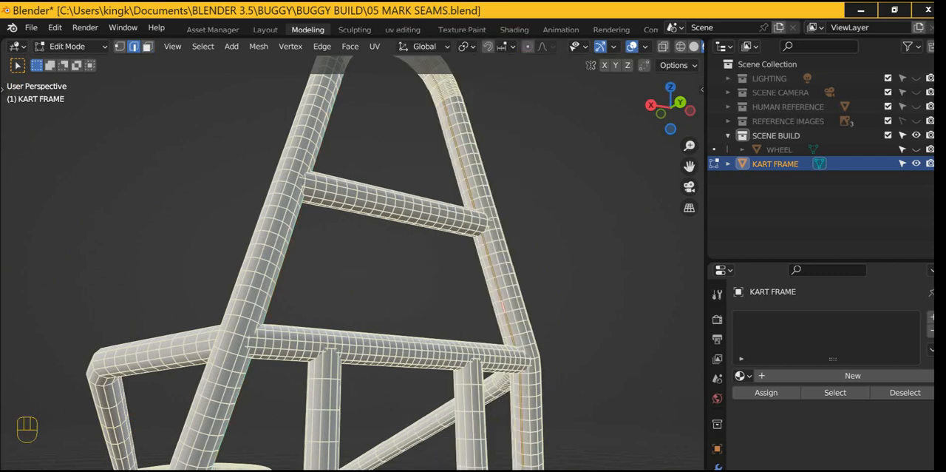
scroll(436, 363, "down", 2)
middle_click_drag(437, 363, 374, 378)
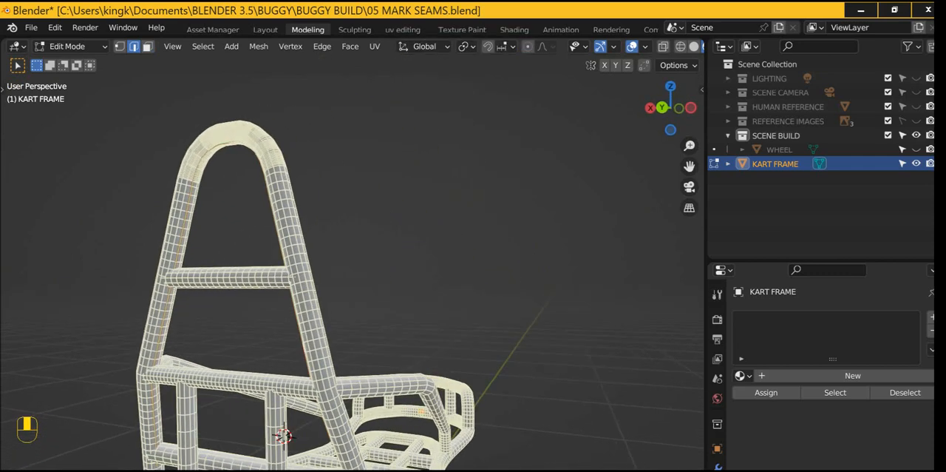
key("l")
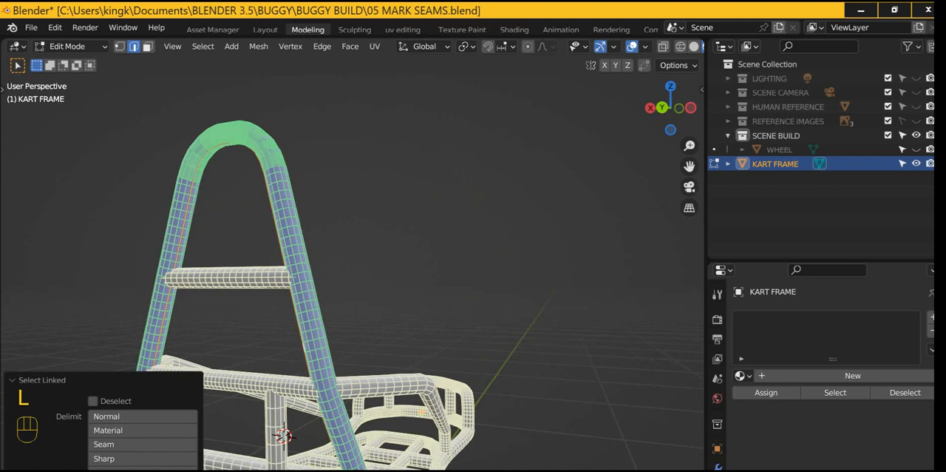
key("h")
Step: Mark a lengthwise seam on the short upper crossbar left floating by the hidden hoop, and hide that crossbar
middle_click_drag(347, 355, 384, 303)
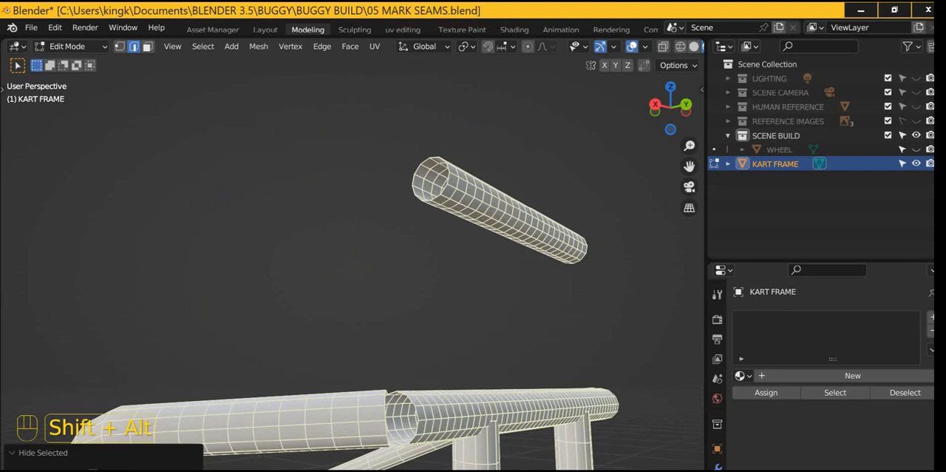
key("alt+h")
right_click(519, 222)
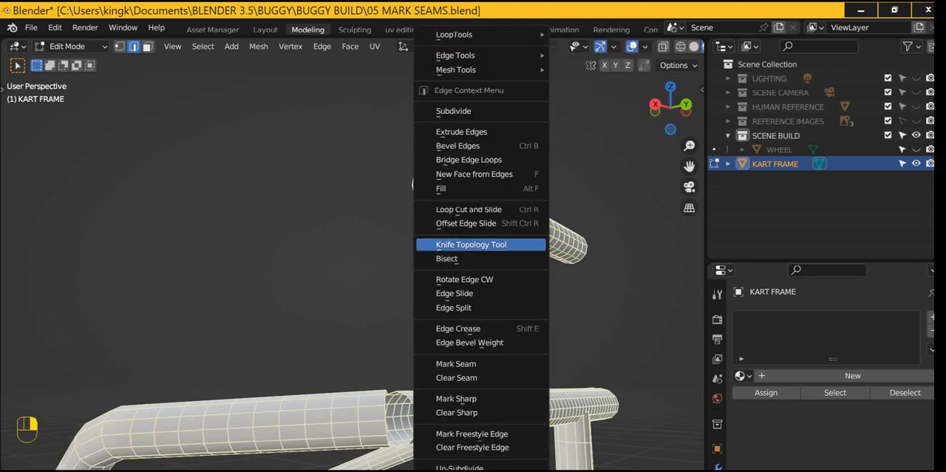
left_click(456, 363)
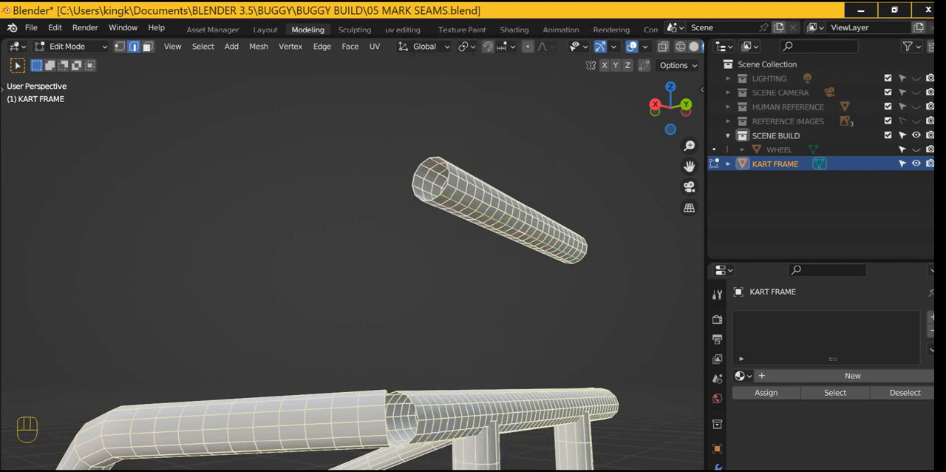
key("l")
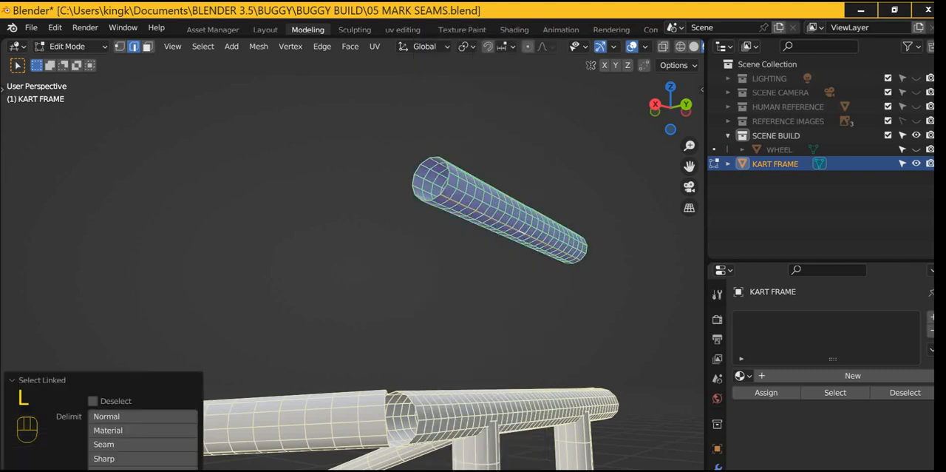
key("h")
Step: Mark lengthwise seams on the top horizontal crossbar and the bent side rail that meets its end
scroll(353, 296, "down", 2)
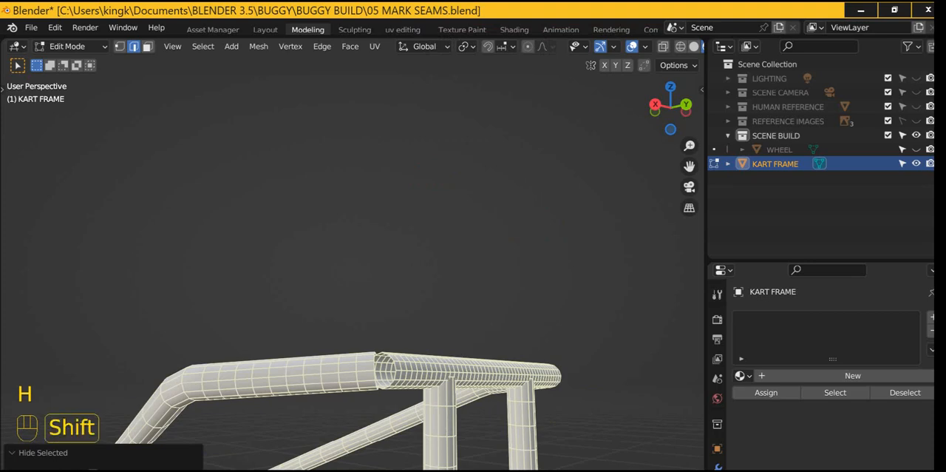
middle_click_drag(355, 340, 396, 163, "shift")
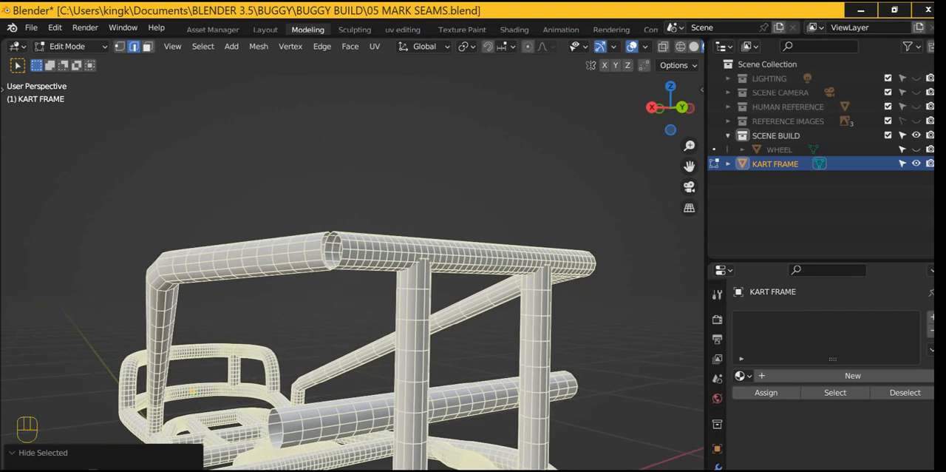
middle_click_drag(397, 192, 396, 164)
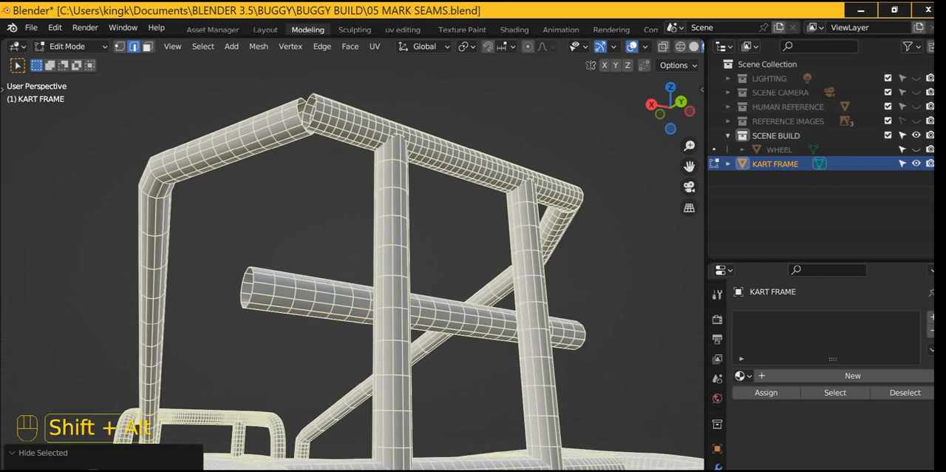
left_click(356, 133, "alt+shift")
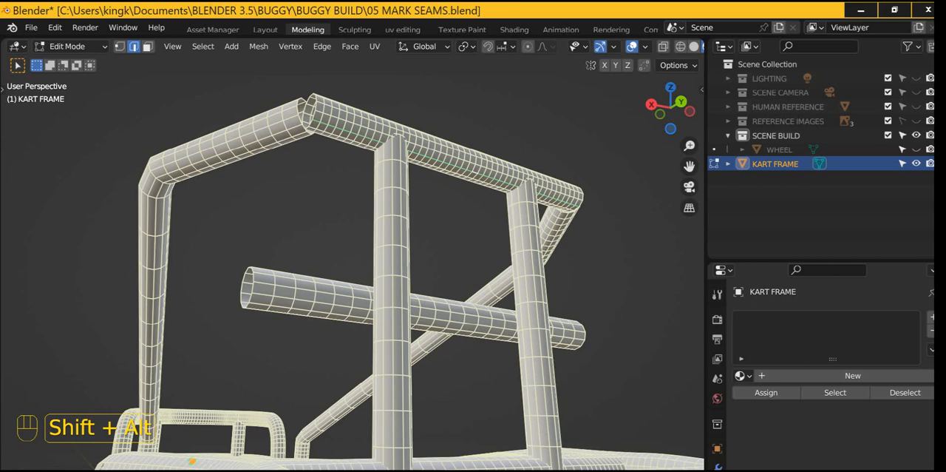
left_click(257, 141, "alt+shift")
right_click(250, 142)
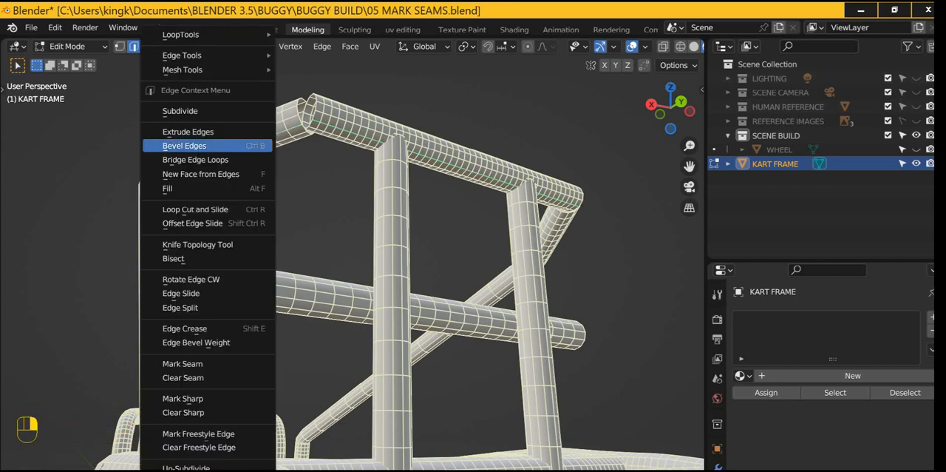
left_click(183, 364)
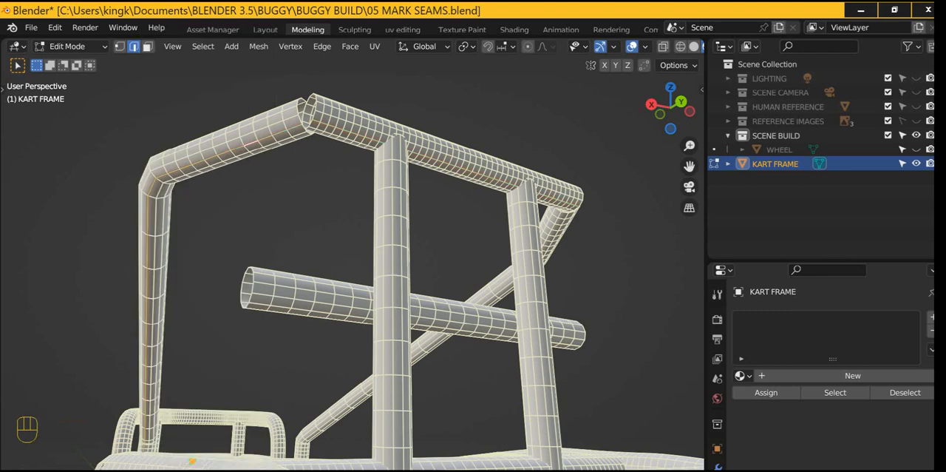
Step: Hide the seamed top crossbar and bent side rail, and save the file
key("l")
key("l")
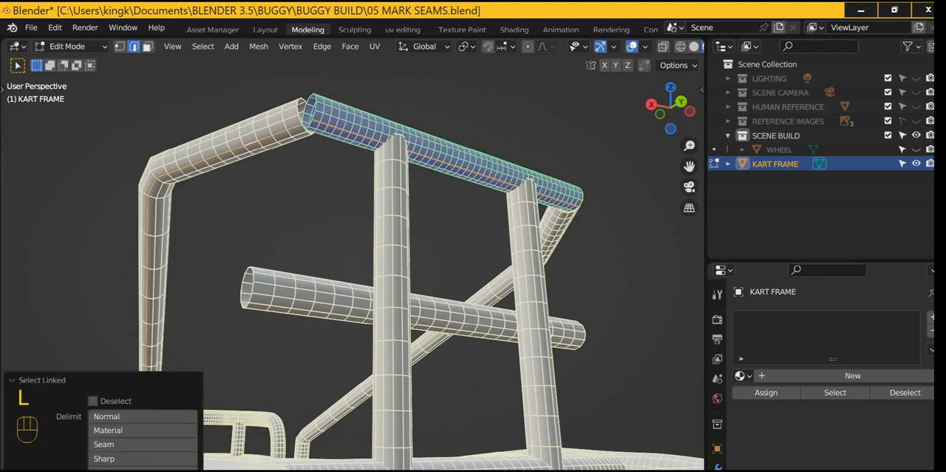
key("h")
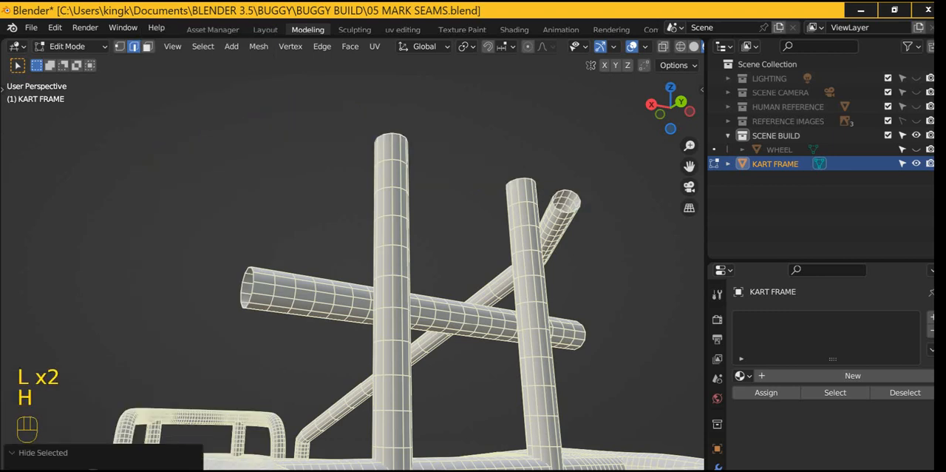
key("ctrl+s")
Step: Mark a lengthwise seam on the remaining bent side rail, and hide the whole rail
middle_click_drag(222, 459, 252, 462)
scroll(352, 259, "up", 2)
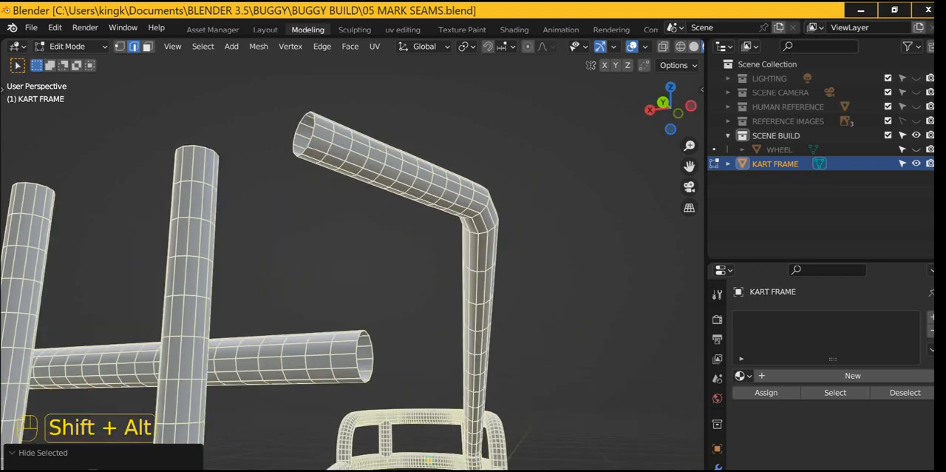
left_click(399, 172, "alt+shift")
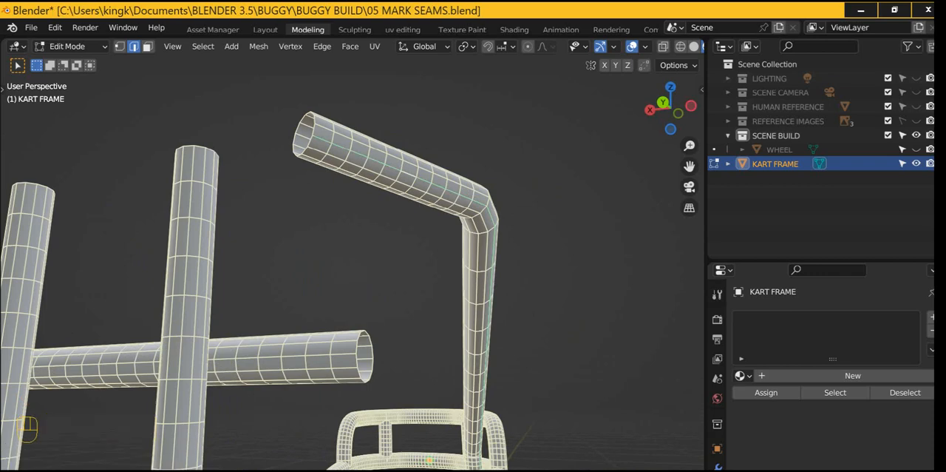
right_click(347, 189)
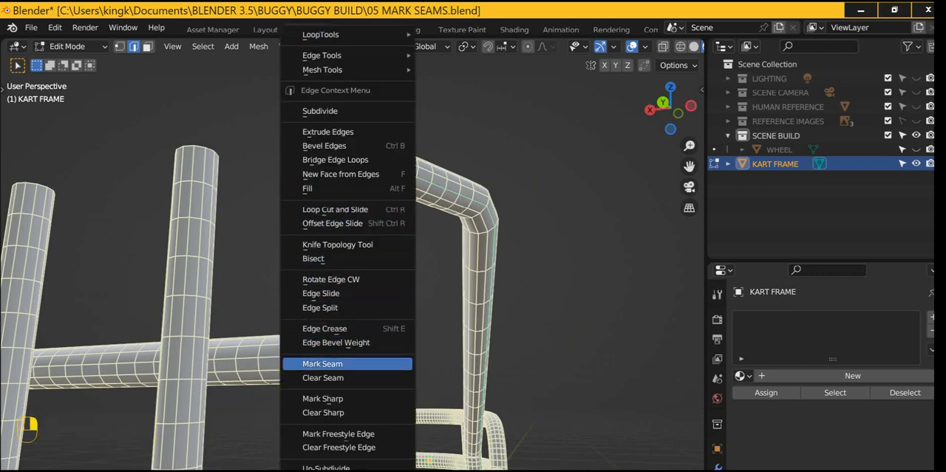
left_click(322, 363)
key("l")
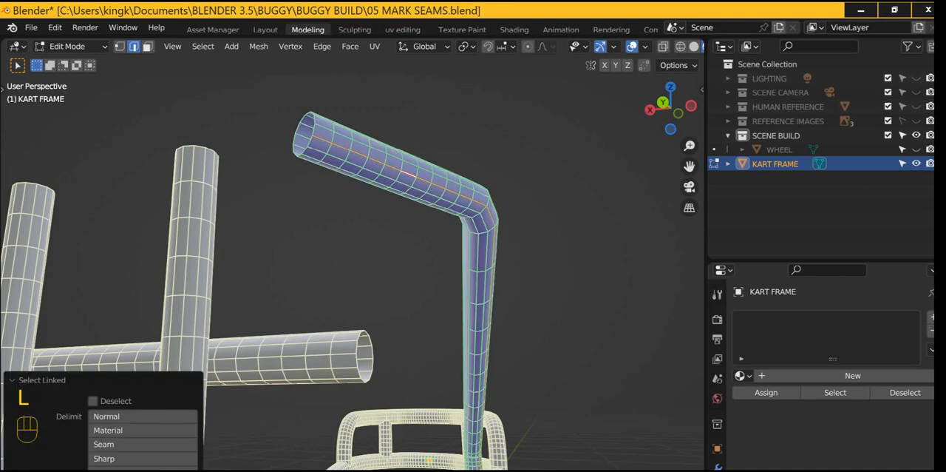
key("h")
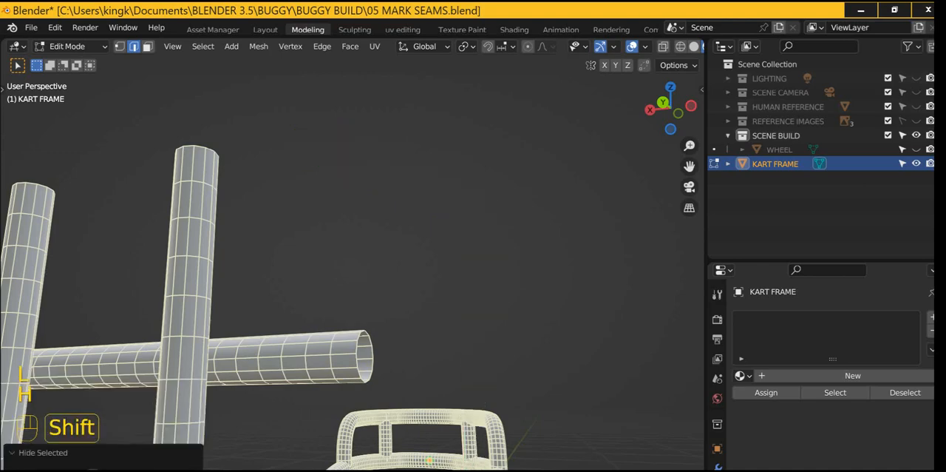
Step: Mark a seam along the underside edge loop of the horizontal crossbar behind the two uprights, and hide that crossbar
scroll(351, 259, "down", 2)
middle_click_drag(317, 295, 384, 303, "shift")
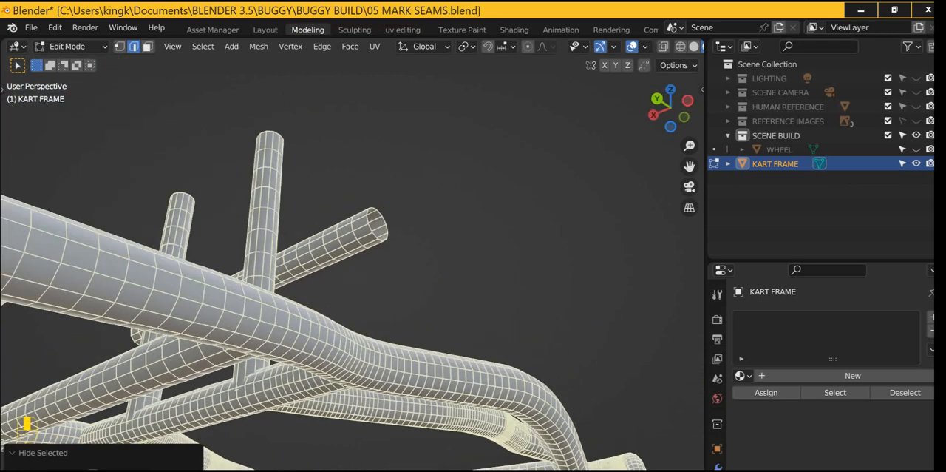
key("shift")
key("alt")
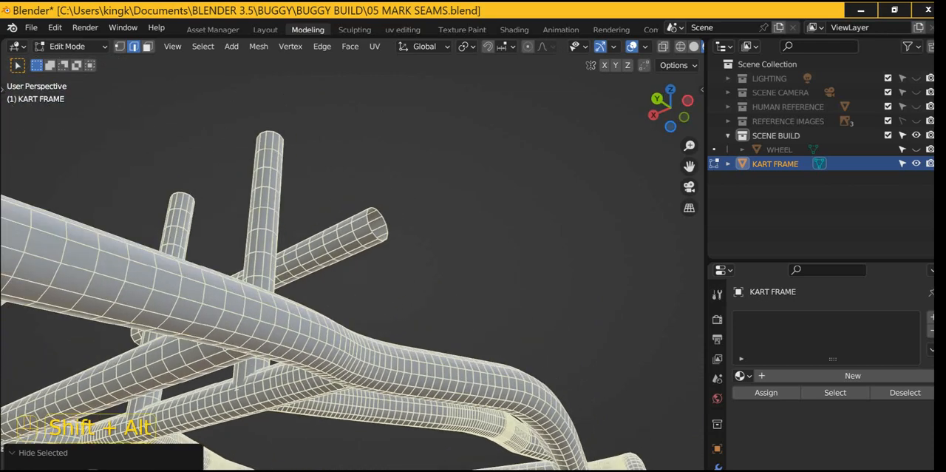
left_click(318, 266, "alt+shift")
middle_click_drag(318, 268, 347, 293)
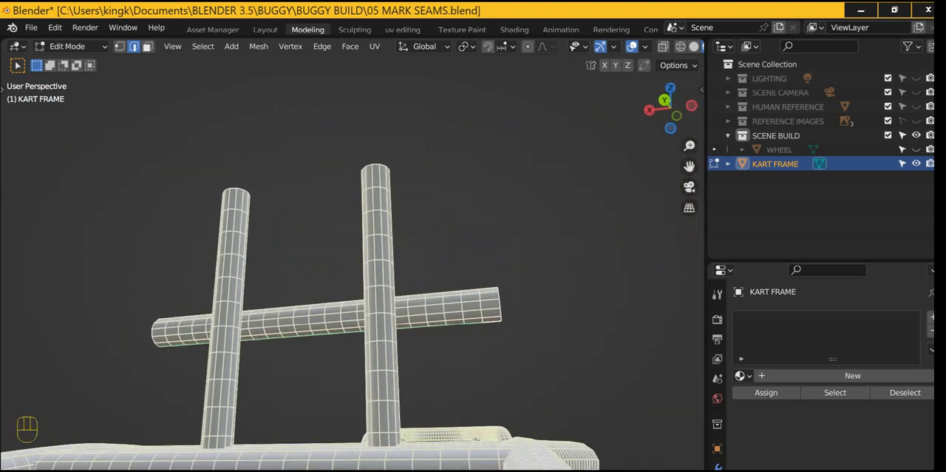
key("ctrl+e")
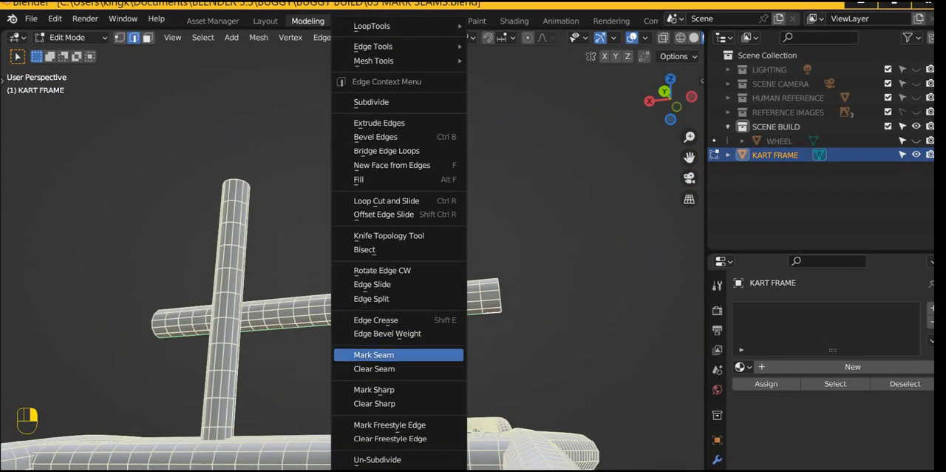
left_click(370, 362)
key("l")
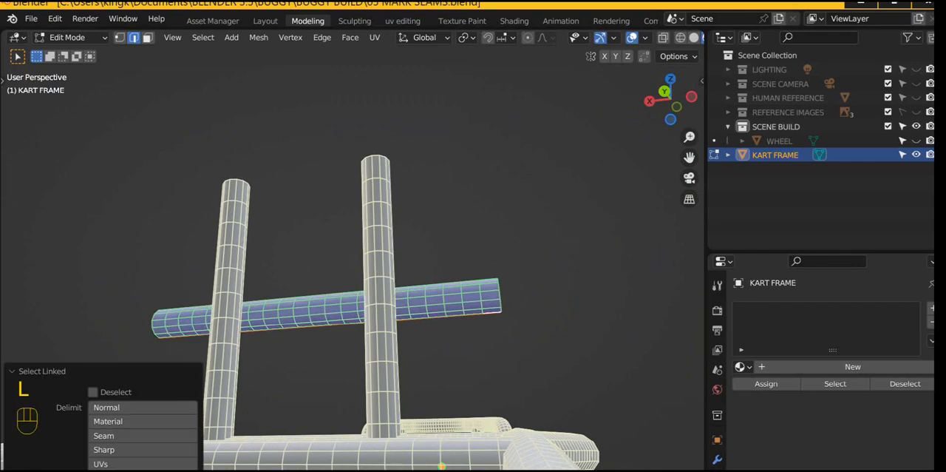
key("h")
Step: Mark lengthwise seams on the two remaining rear upright posts, and hide both posts
middle_click_drag(344, 305, 315, 319)
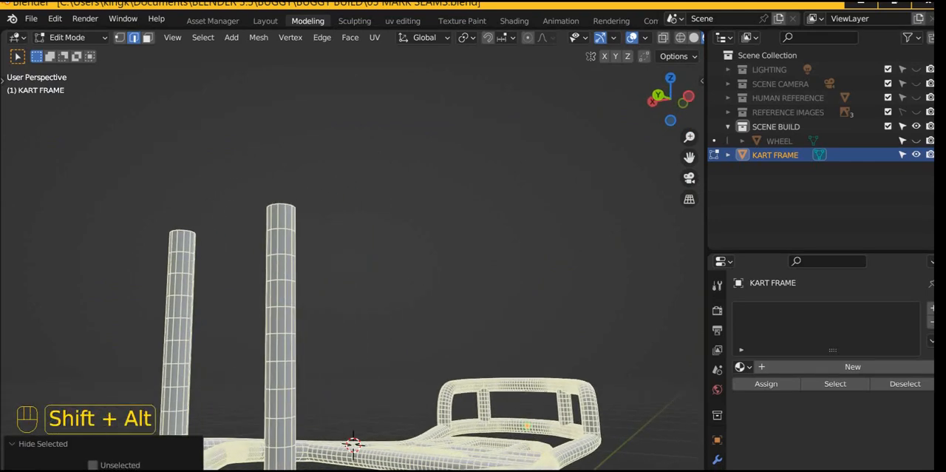
left_click(353, 442, "alt+shift")
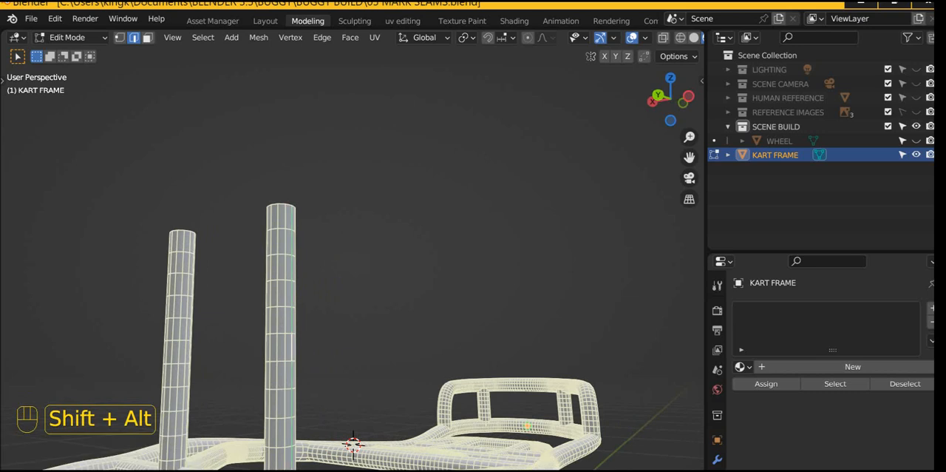
left_click(186, 332, "alt+shift")
right_click(183, 333)
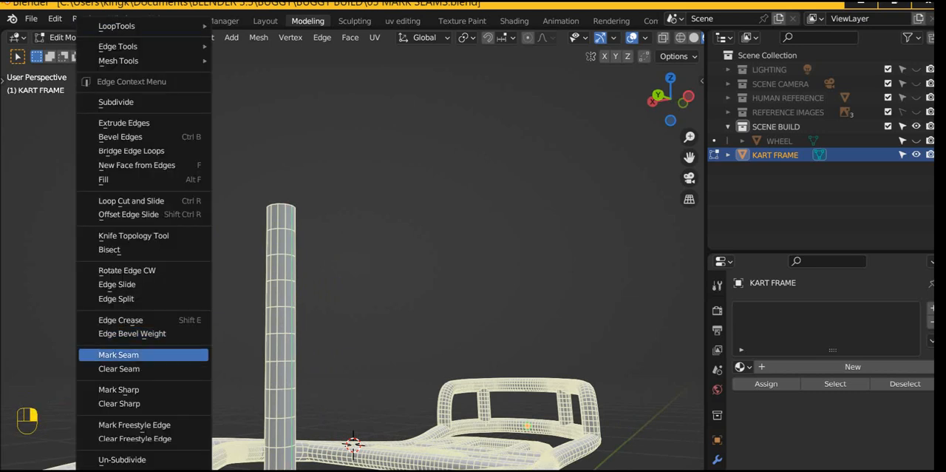
left_click(118, 355)
key("l")
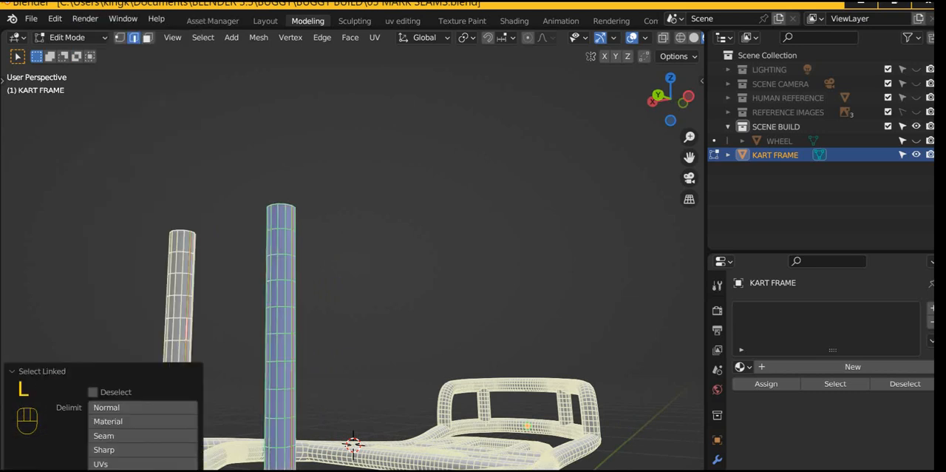
key("l")
key("h")
Step: Mark seams on the large base frame tube along its inner lower edge loop and around one cross ring at both the rear and front
middle_click_drag(352, 444, 371, 378, "shift")
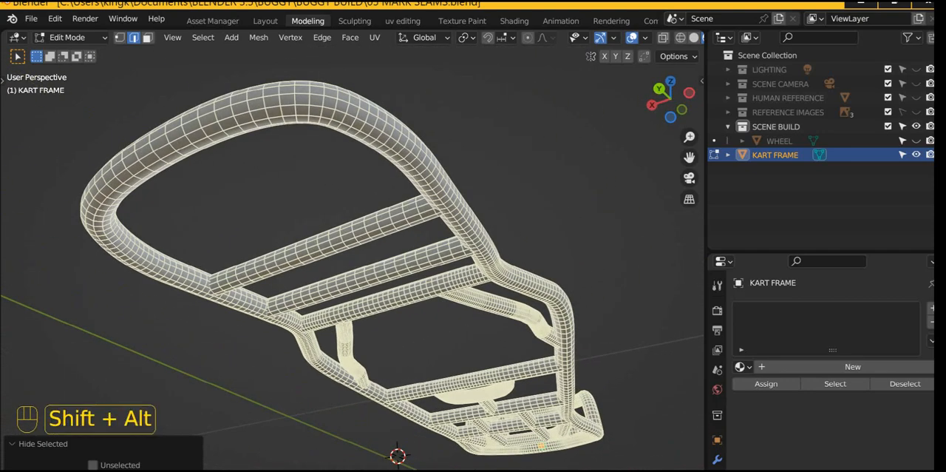
left_click(294, 116, "alt+shift")
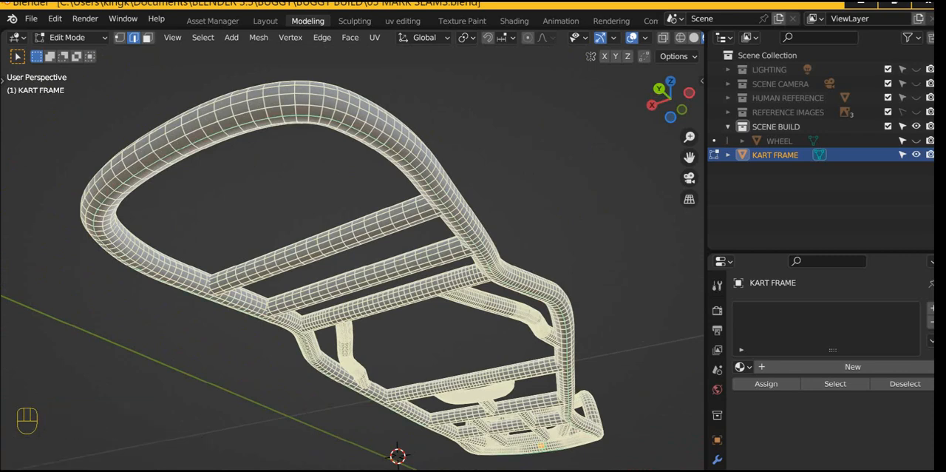
middle_click_drag(333, 214, 369, 237)
scroll(421, 311, "up", 2)
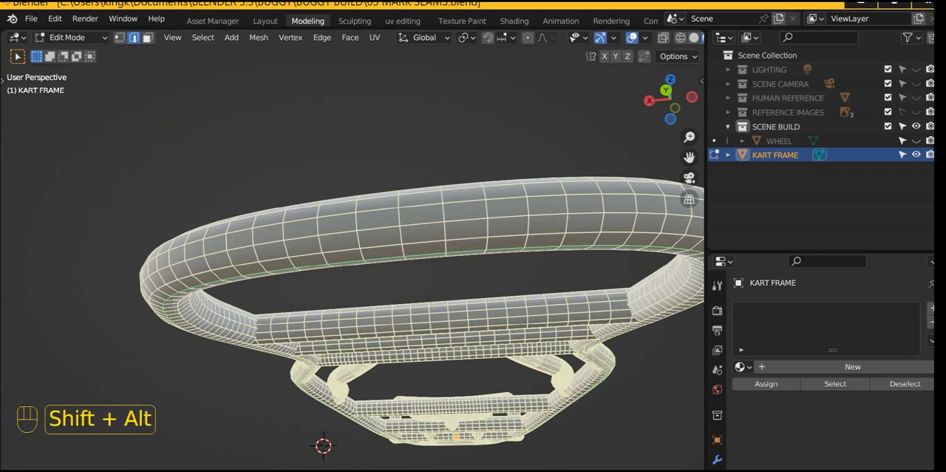
left_click(445, 223, "alt+shift")
scroll(444, 244, "down", 3)
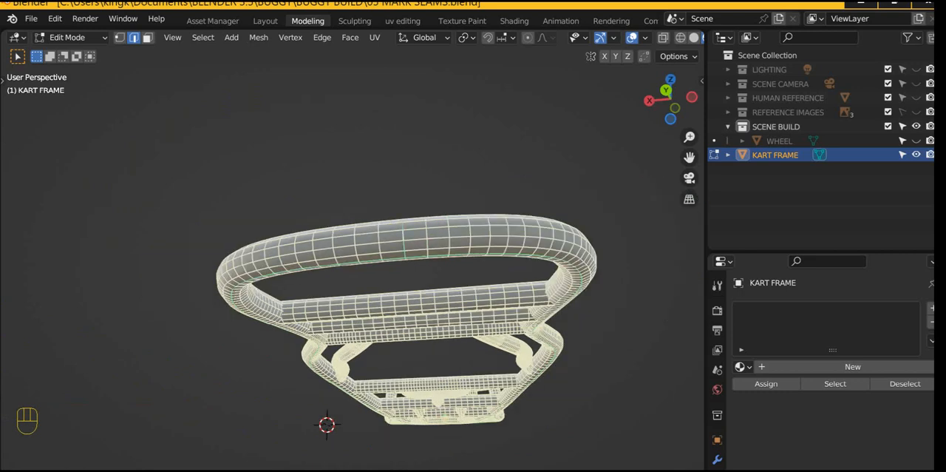
middle_click_drag(443, 244, 229, 234)
scroll(244, 233, "up", 2)
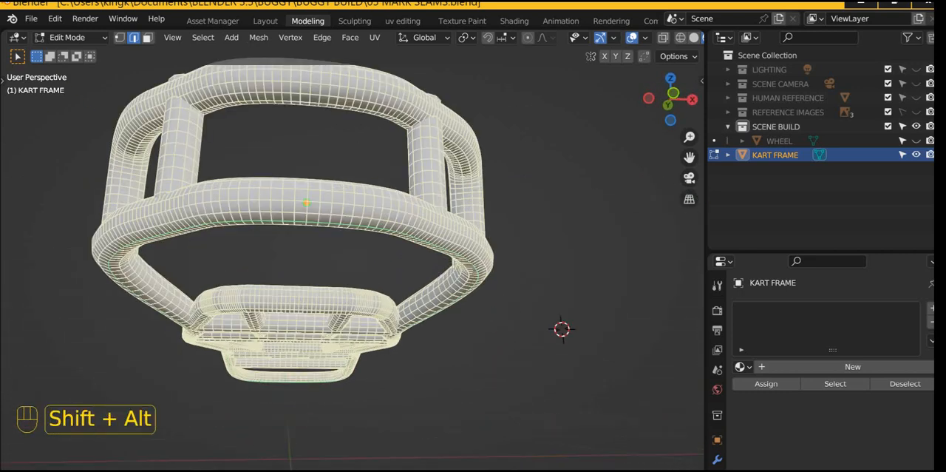
left_click(320, 196, "alt+shift")
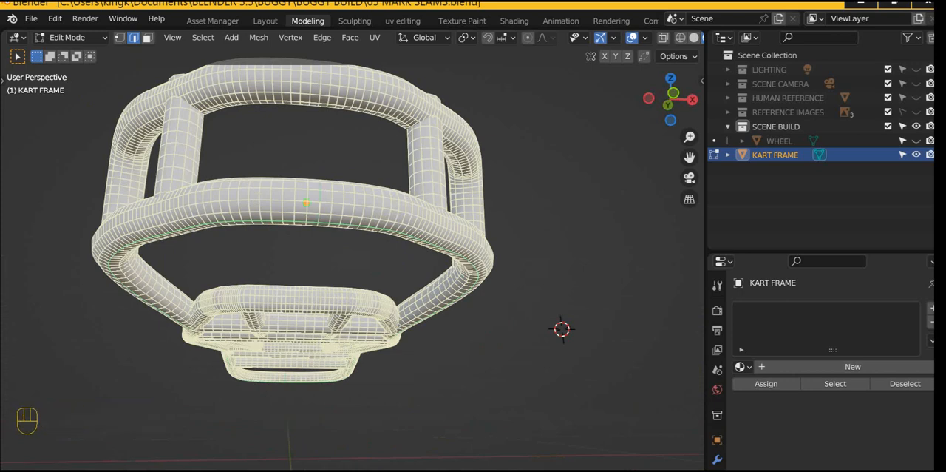
right_click(306, 201)
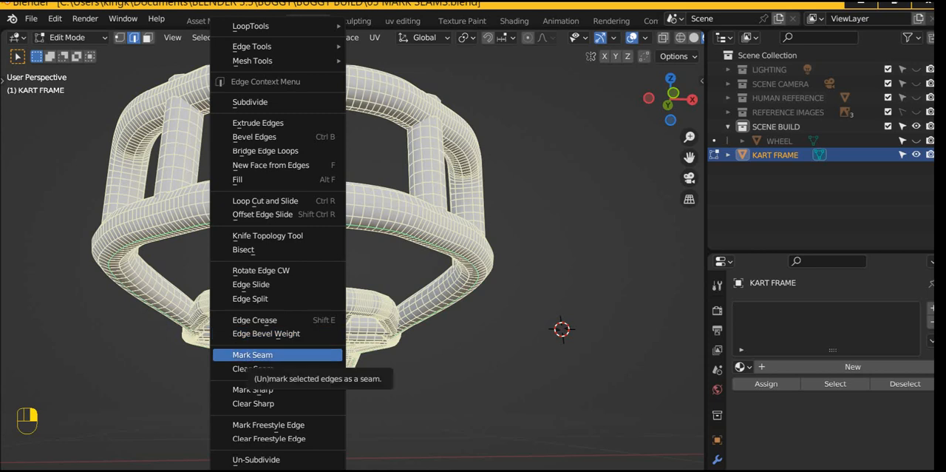
left_click(252, 355)
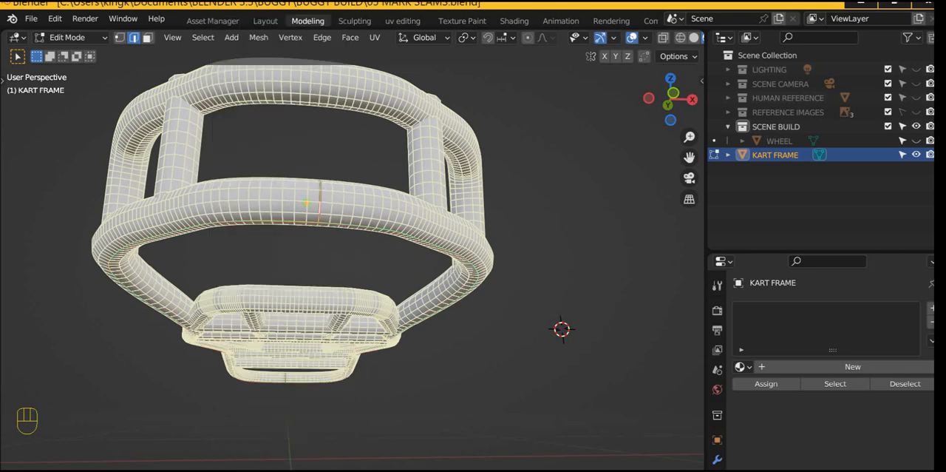
key("a")
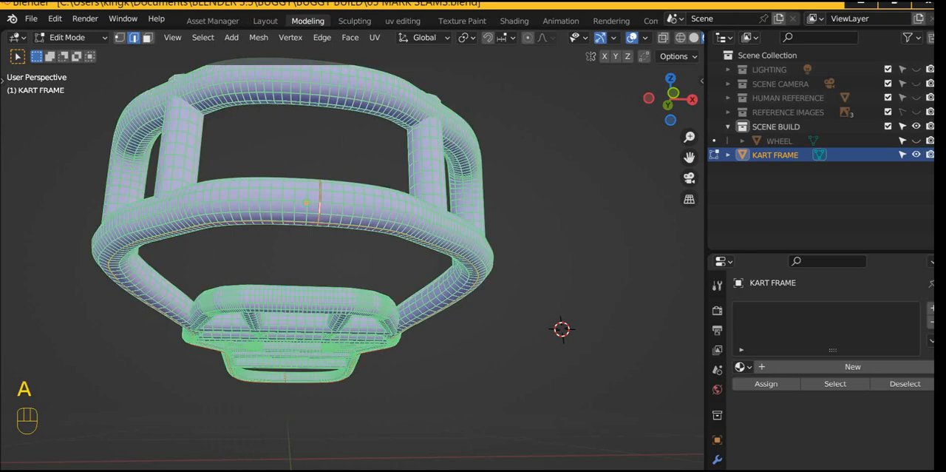
key("a")
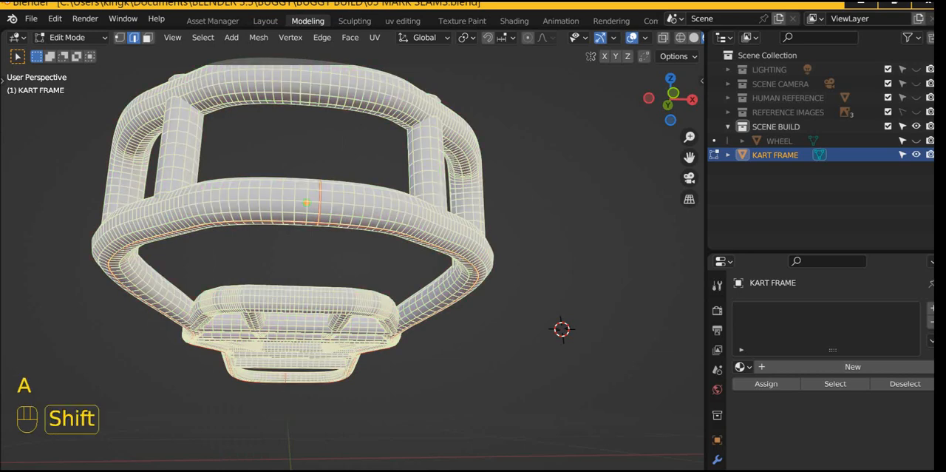
Step: Mark a second lengthwise seam on the base frame tube, along the edge loop running parallel just above the first one
scroll(350, 262, "up", 3)
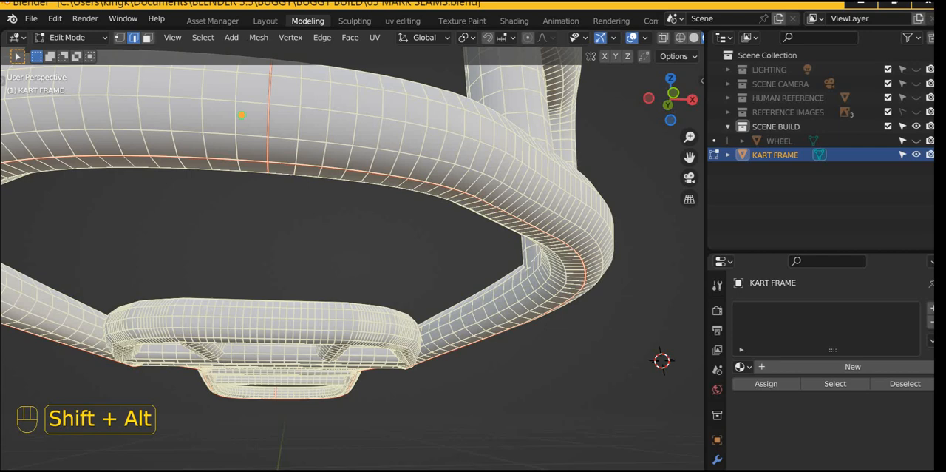
left_click(253, 135, "alt+shift")
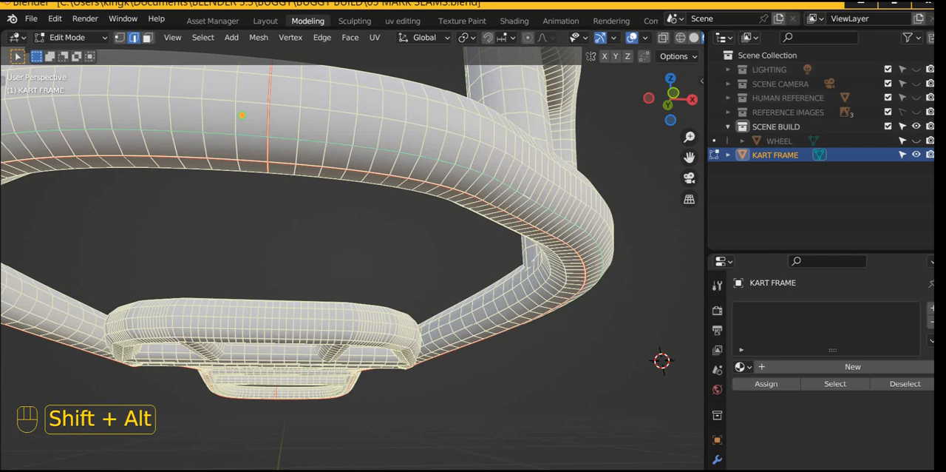
right_click(527, 255)
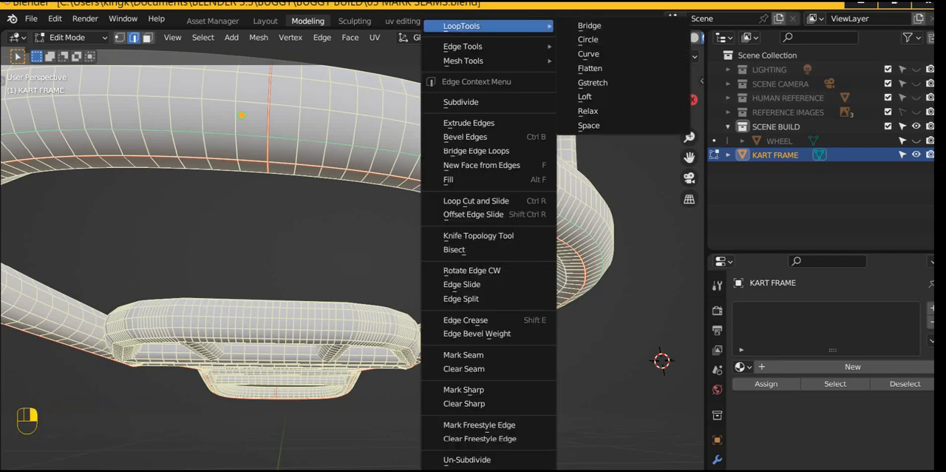
left_click(463, 355)
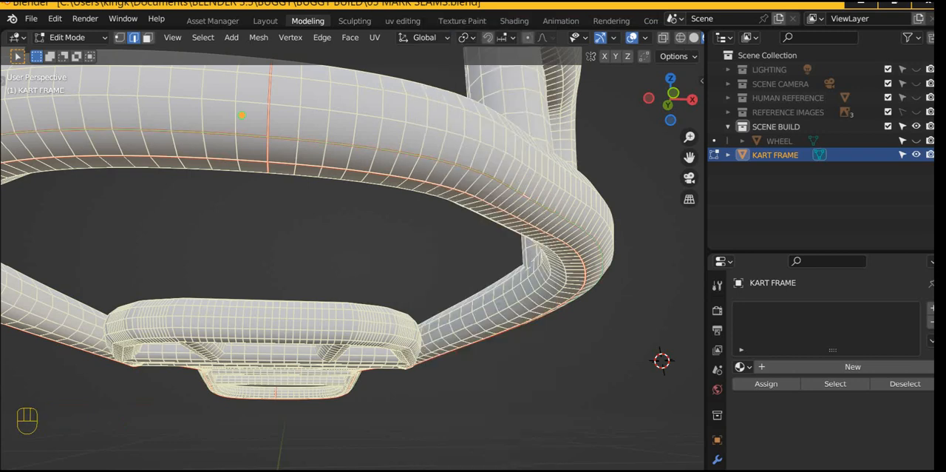
Step: Select all the visible tubes and unwrap their UVs with the Angle Based method
key("a")
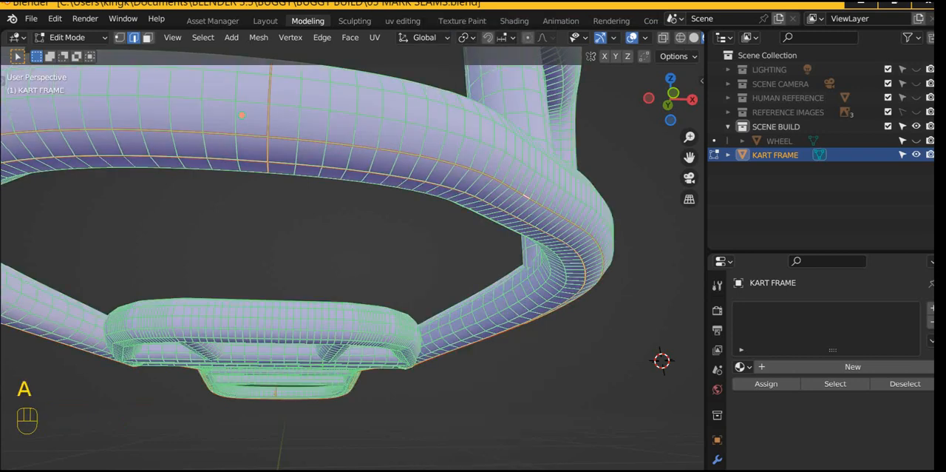
key("u")
key("Return")
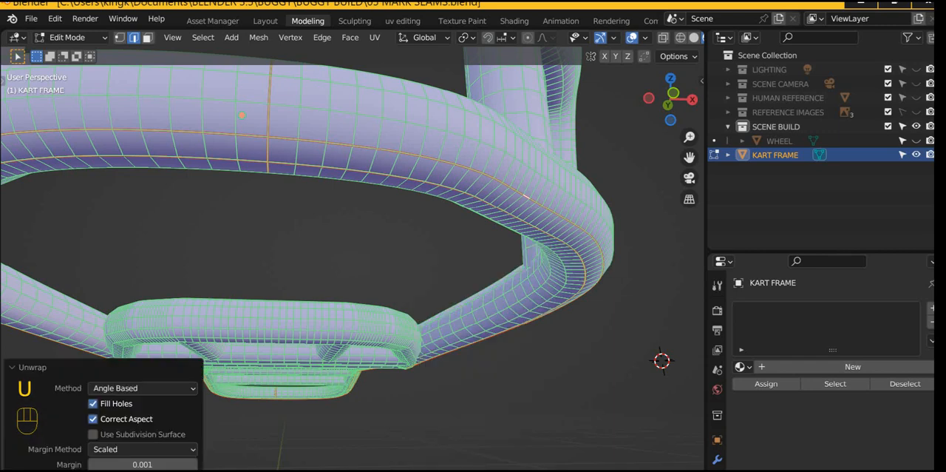
key("u")
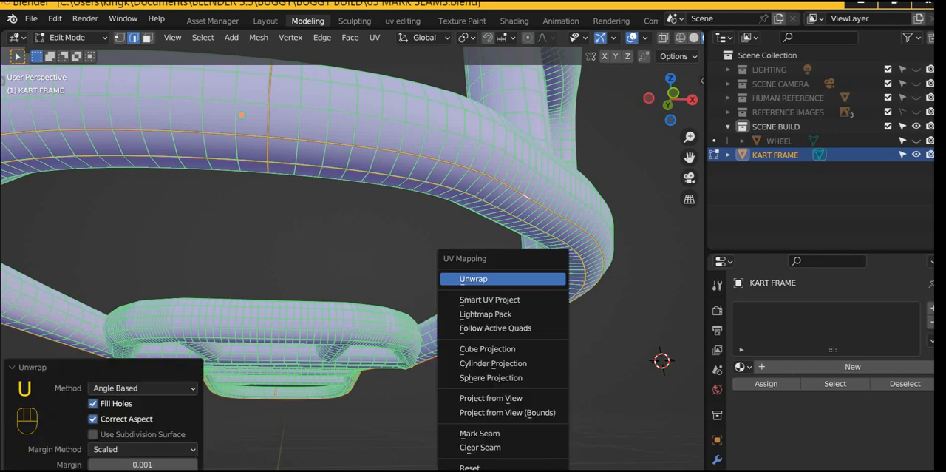
key("Return")
Step: Hide the unwrapped tubes, and reveal all the hidden geometry of the kart frame
key("h")
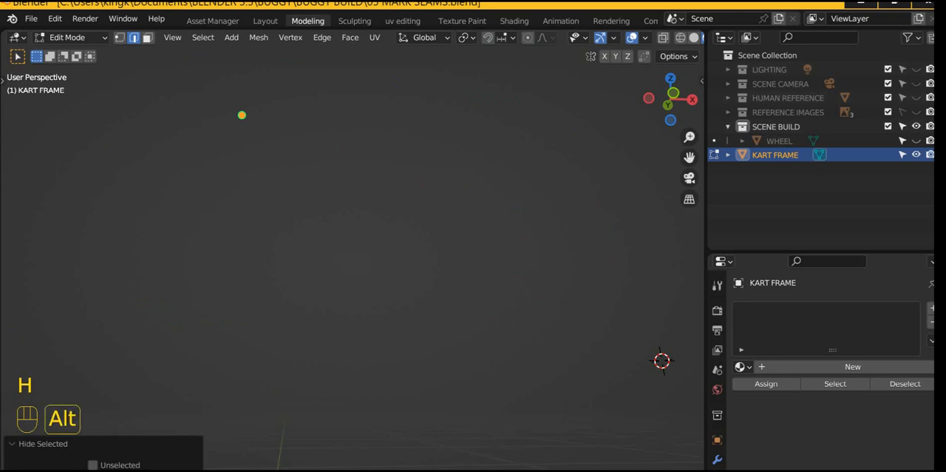
key("alt+h")
middle_click_drag(333, 259, 355, 244)
middle_click_drag(370, 318, 422, 192, "shift")
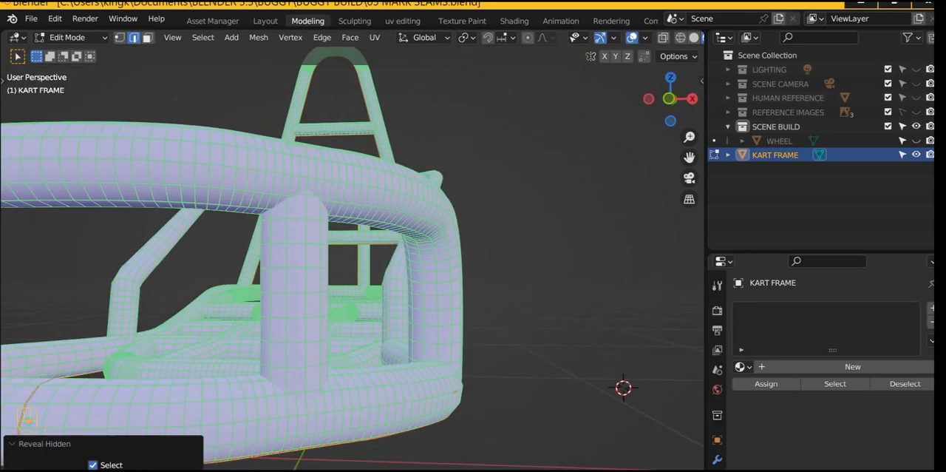
Step: Hide the rear roll hoop together with the near side rail, the two upright supports and the two lower crossbars
scroll(353, 259, "down", 4)
middle_click_drag(353, 258, 325, 244)
scroll(334, 279, "up", 3)
key("alt+a")
key("l")
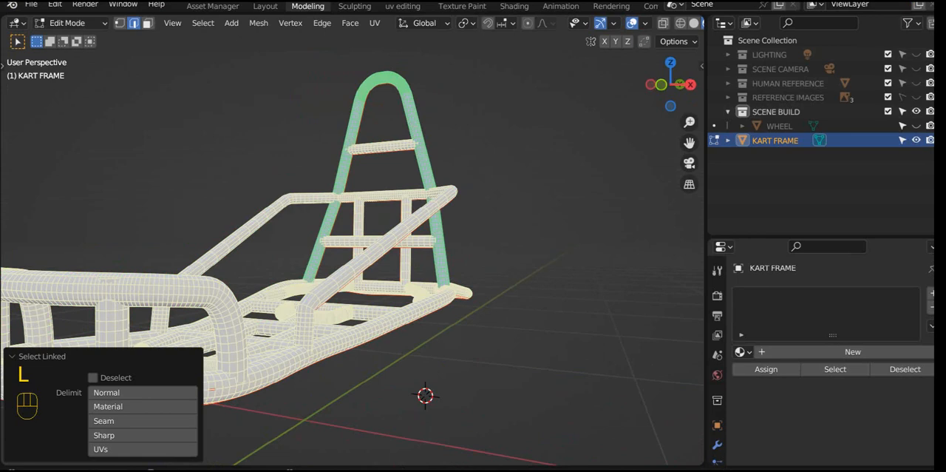
key("l")
key("l")
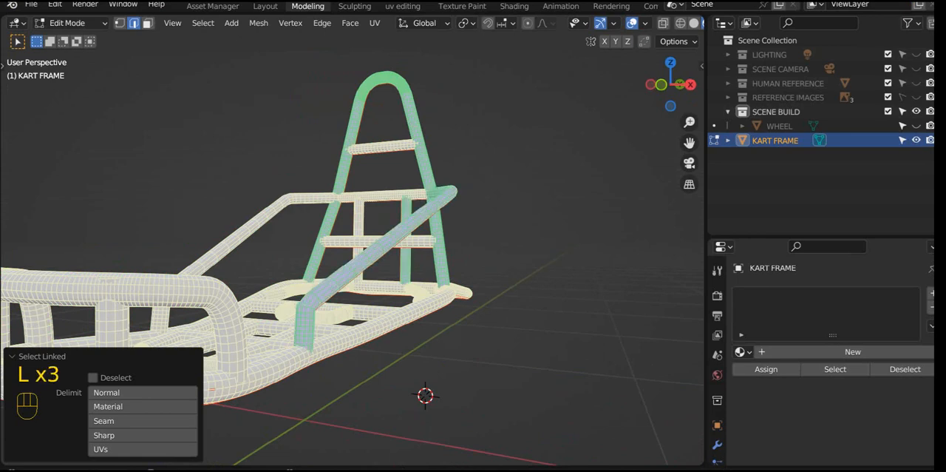
key("l")
key("l")
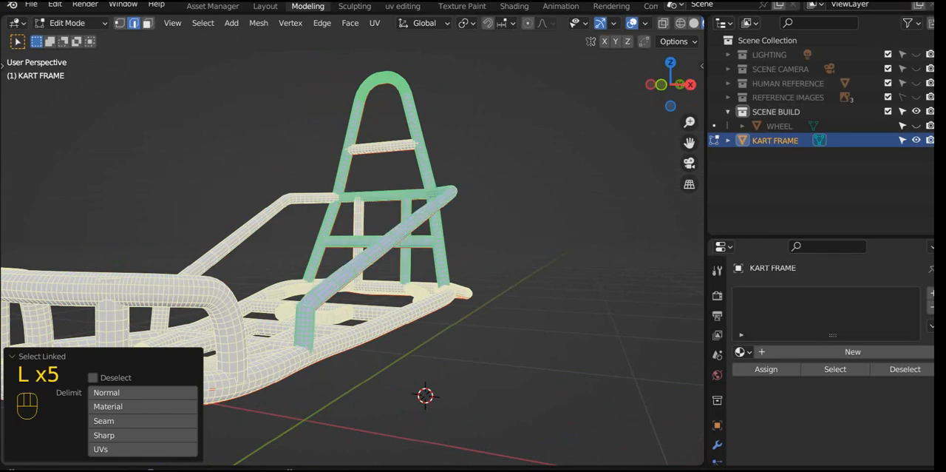
key("l")
key("h")
Step: Hide the remaining upper crossbar, the far bent side rail and the large base frame tube
middle_click_drag(358, 259, 101, 390)
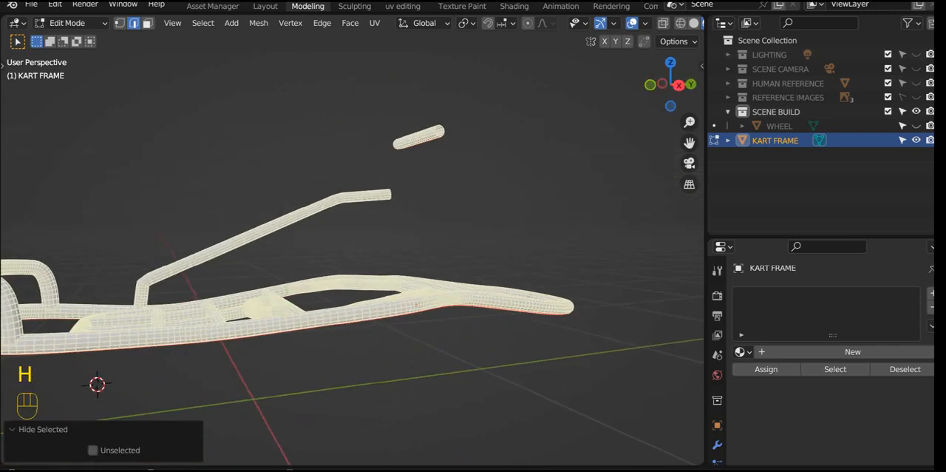
key("l")
key("l")
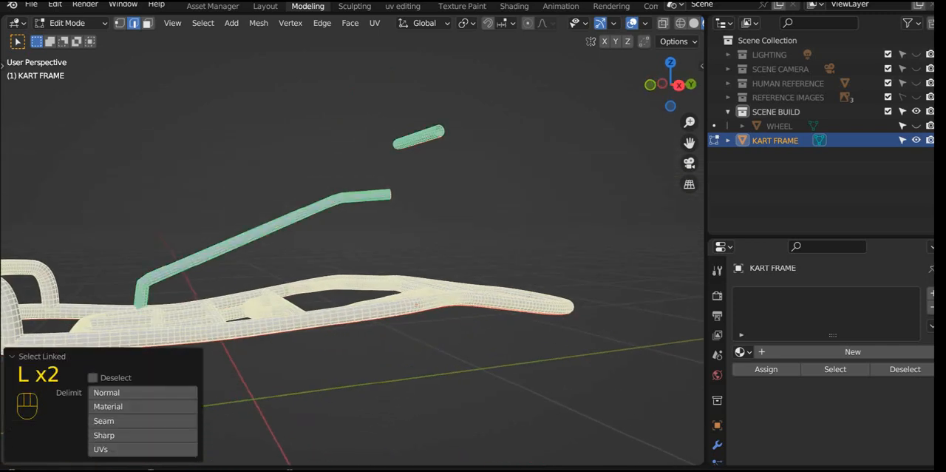
key("h")
middle_click_drag(418, 137, 524, 165)
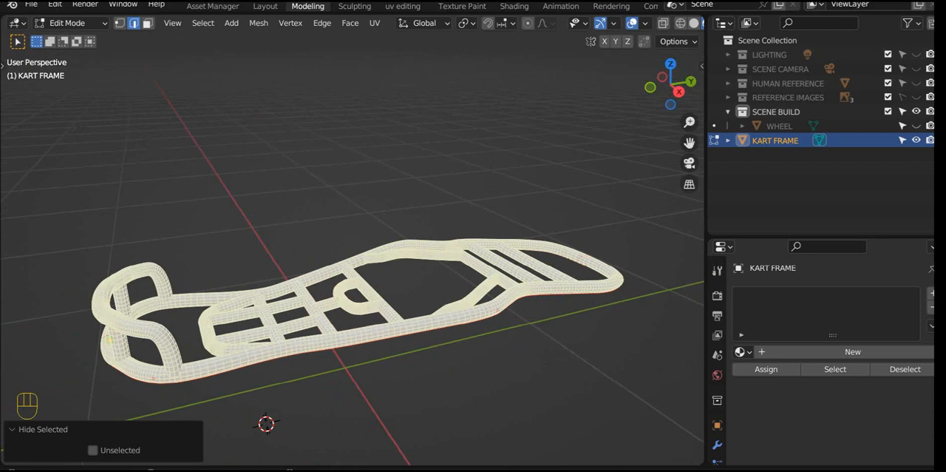
key("l")
key("h")
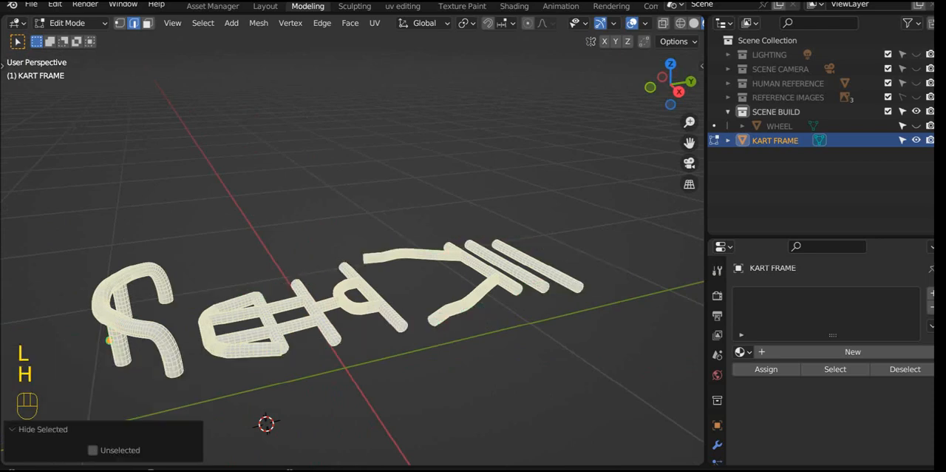
Step: Select a lengthwise edge loop on the curved front bumper tube and on each of its two uprights
middle_click_drag(443, 311, 601, 278)
middle_click_drag(458, 288, 496, 263)
scroll(468, 249, "up", 3)
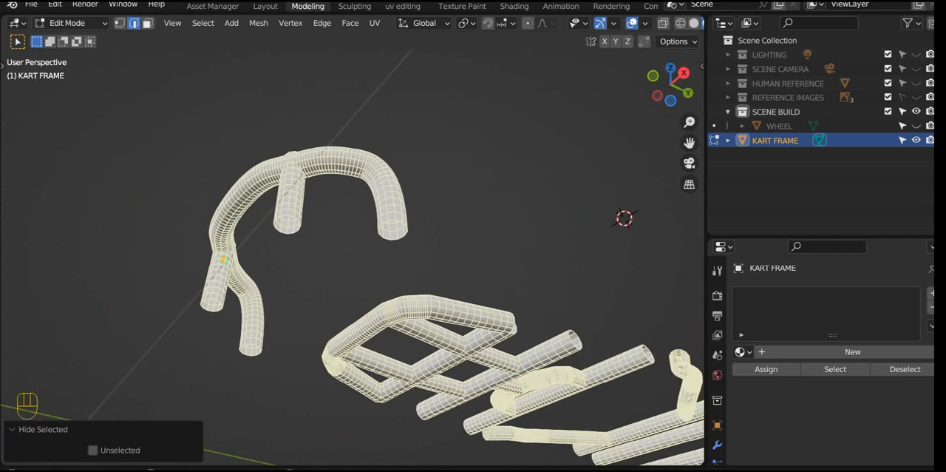
left_click(497, 263)
scroll(352, 255, "up", 3)
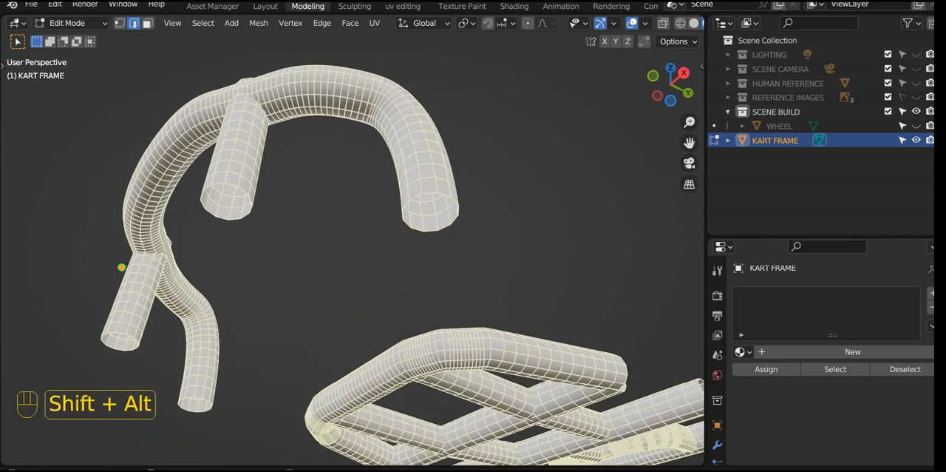
left_click(319, 109, "alt+shift")
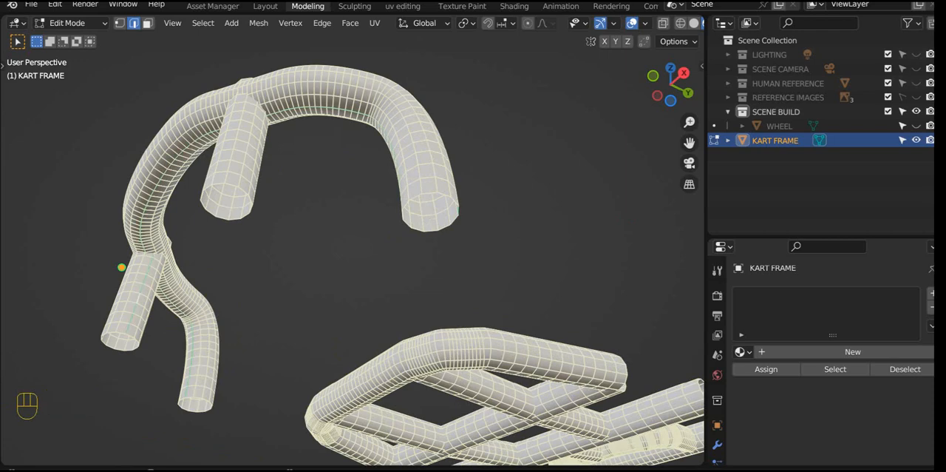
middle_click_drag(121, 267, 220, 274)
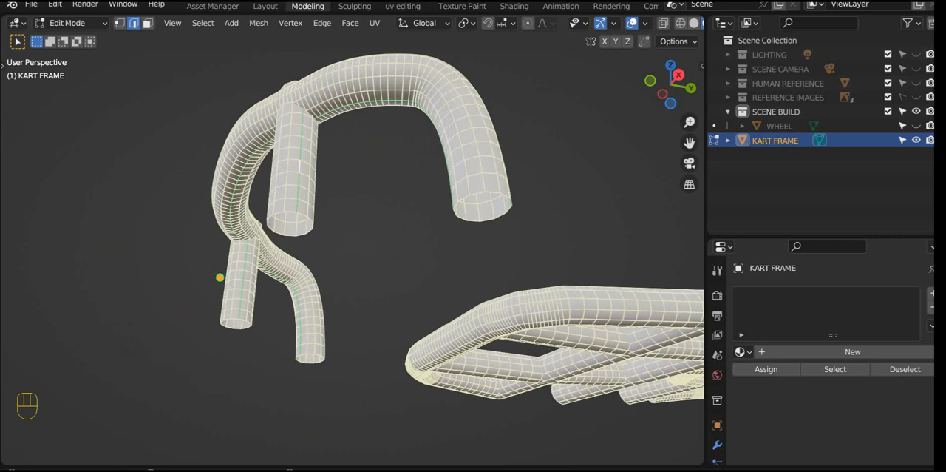
Step: Unwrap the whole front bumper tube and its two uprights with the Angle Based method, and hide them
key("l")
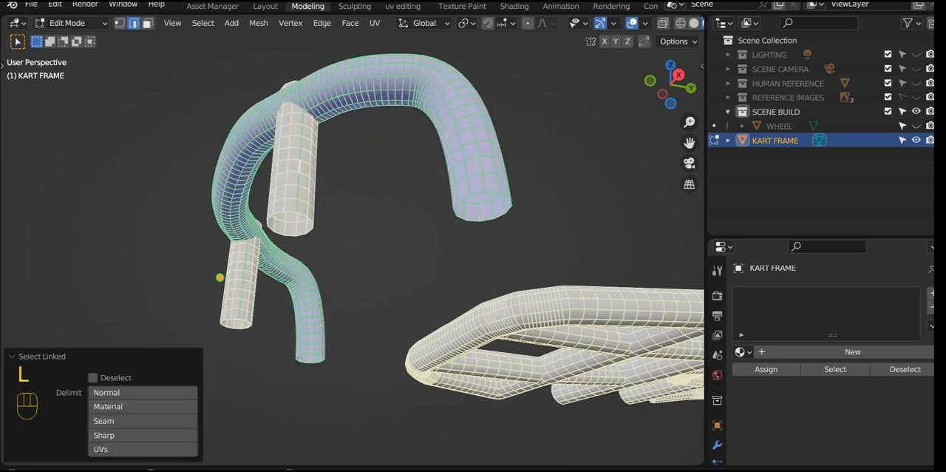
key("l")
key("l")
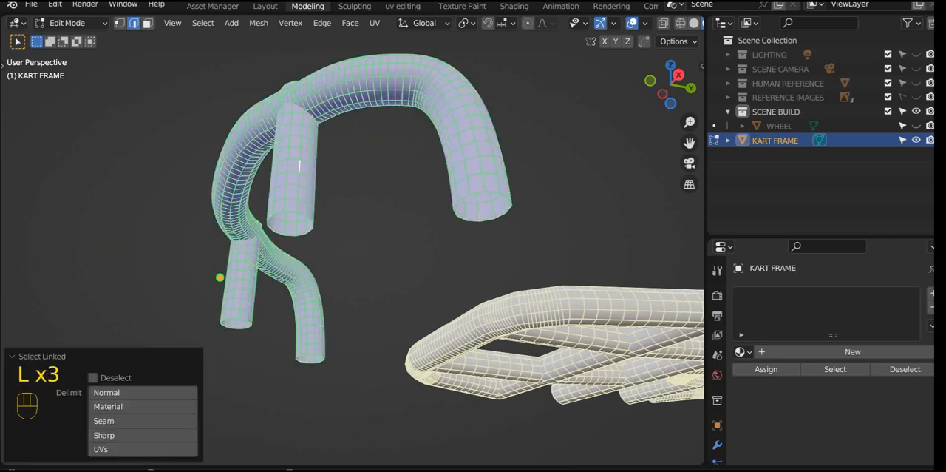
key("u")
left_click(219, 276)
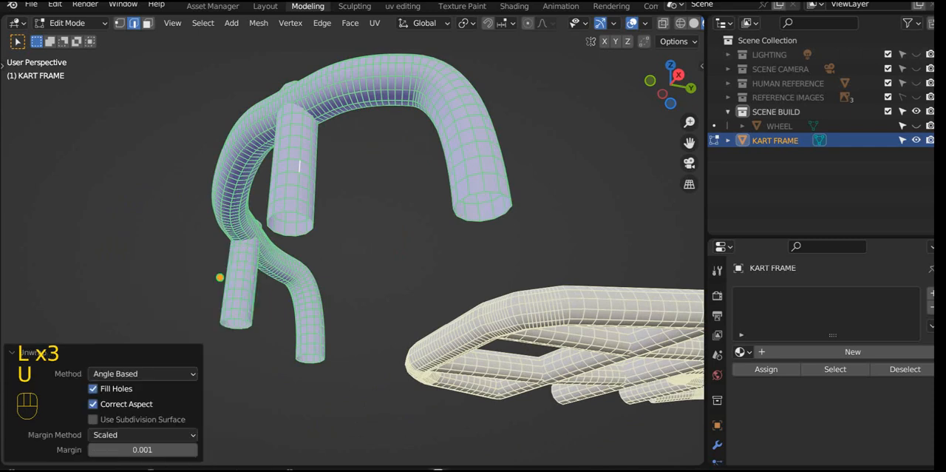
key("h")
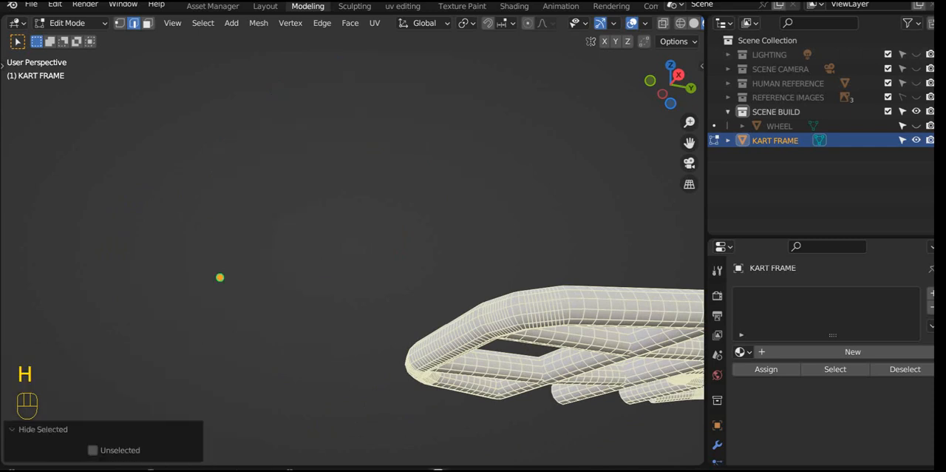
Step: Mark a lengthwise seam along the underside of each of the three straight cross tubes at the rear
middle_click_drag(219, 277, 63, 188)
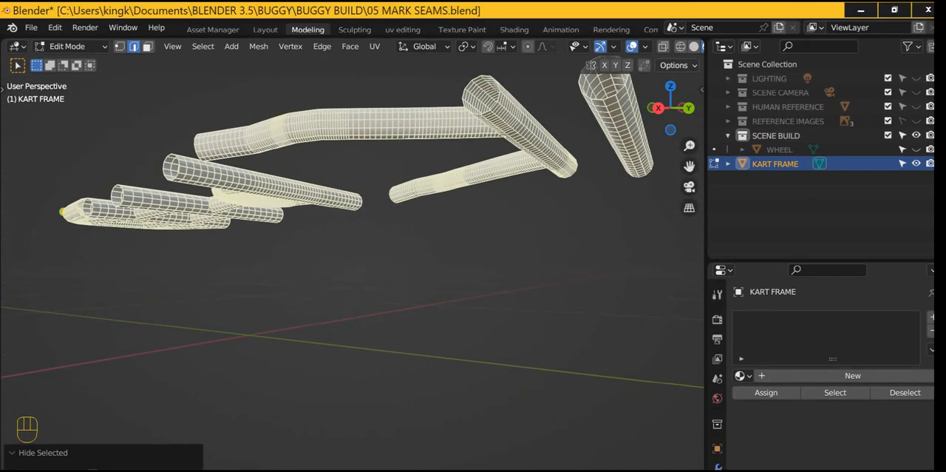
left_click(325, 251)
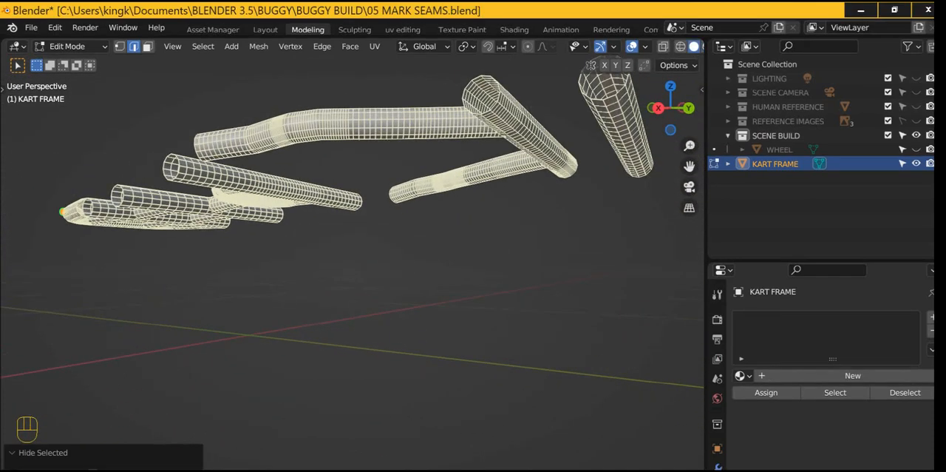
middle_click_drag(325, 251, 287, 362, "shift")
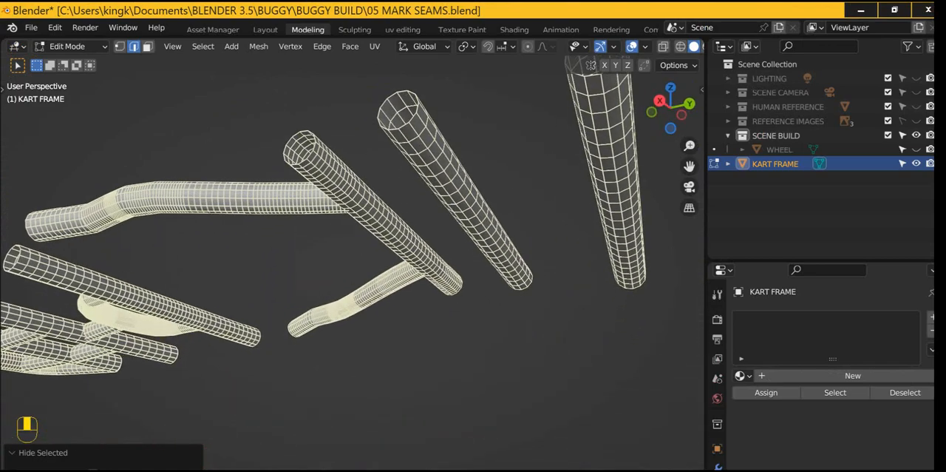
left_click(310, 355)
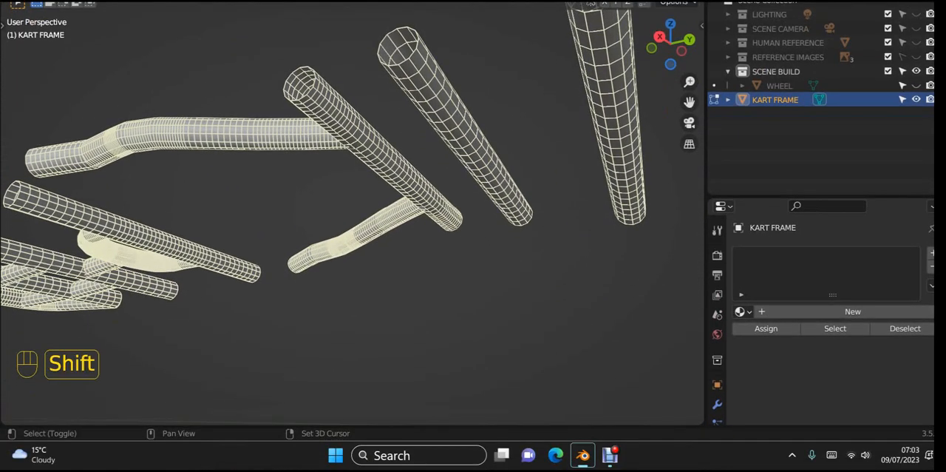
key("alt")
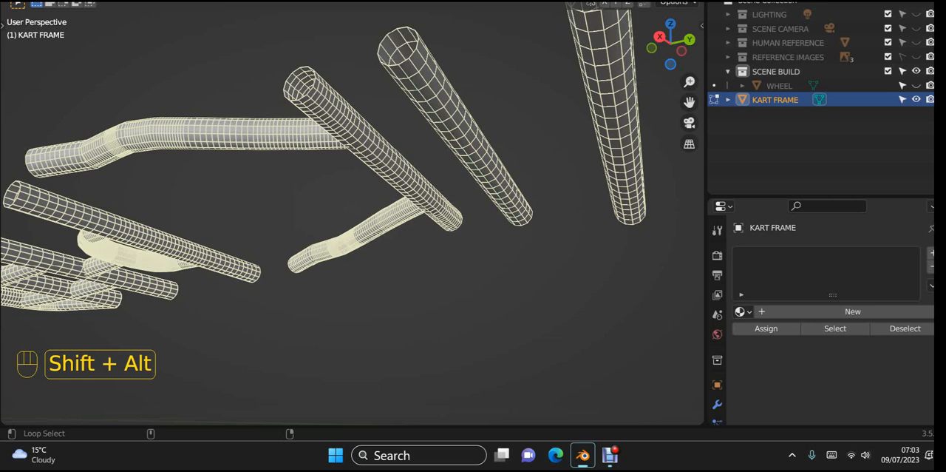
left_click(620, 137, "alt+shift")
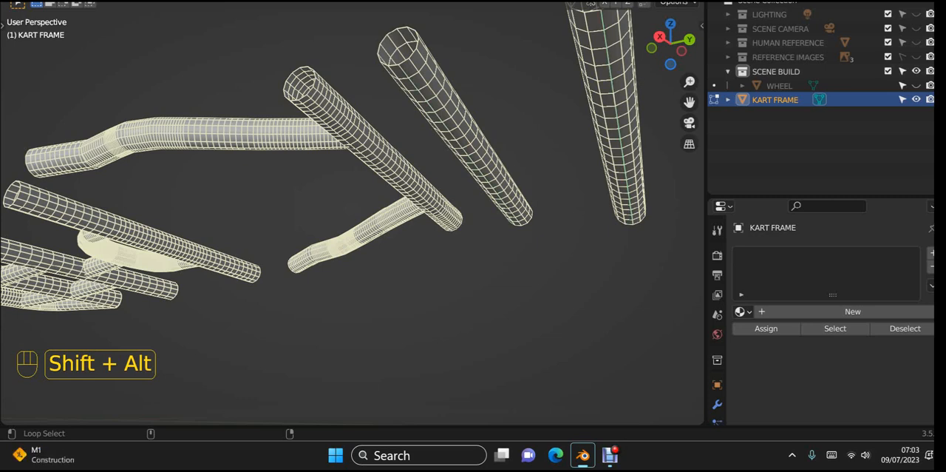
right_click(325, 159)
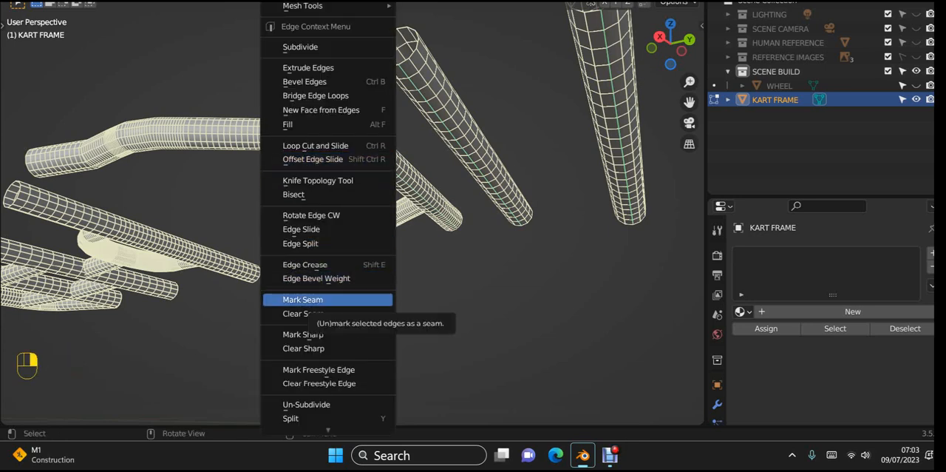
left_click(309, 301)
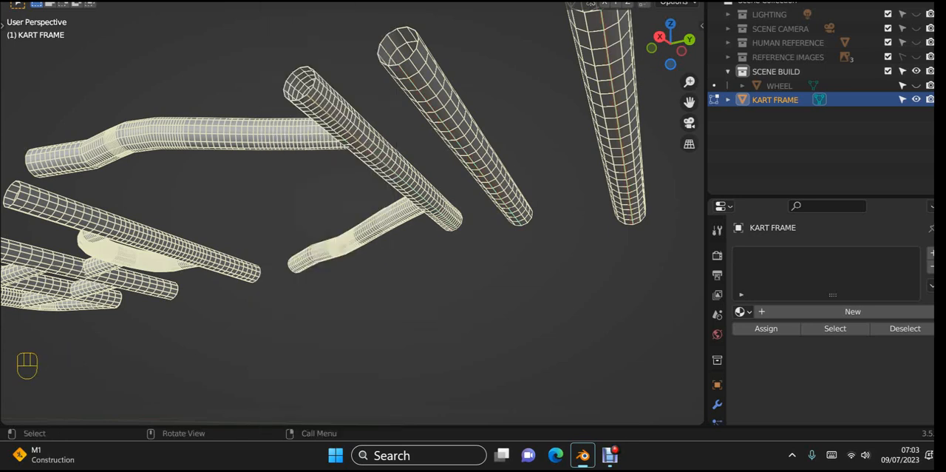
Step: Hide the three rear cross tubes that have their seams marked
key("l")
key("l")
key("l")
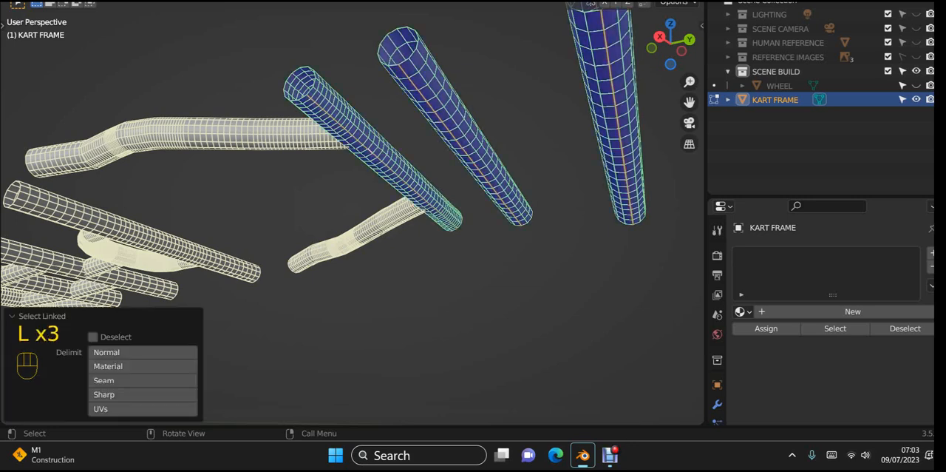
key("h")
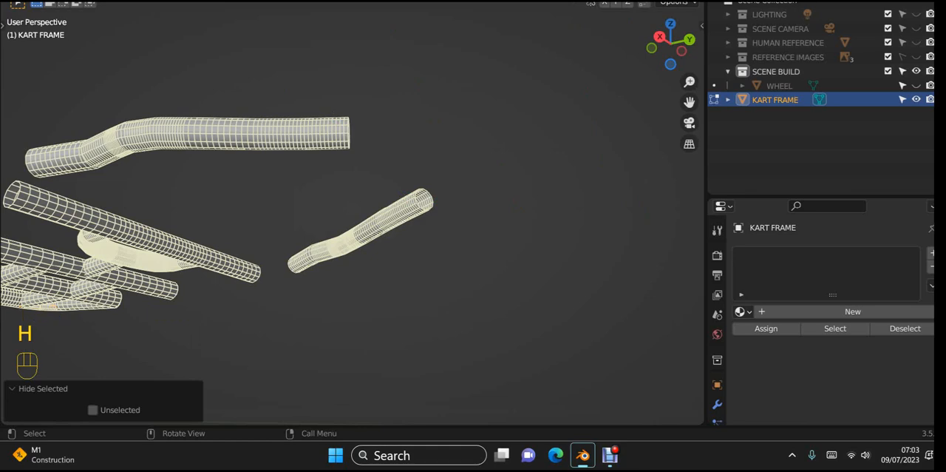
Step: Select a lengthwise edge loop along the first of the two bent side tubes
middle_click_drag(9, 285, 42, 293, "shift")
middle_click_drag(488, 94, 488, 108)
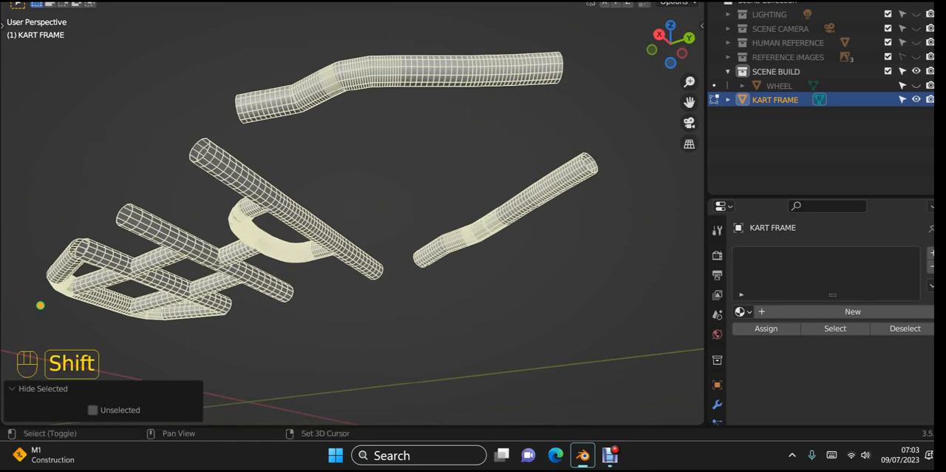
key("shift+space")
left_click(444, 120)
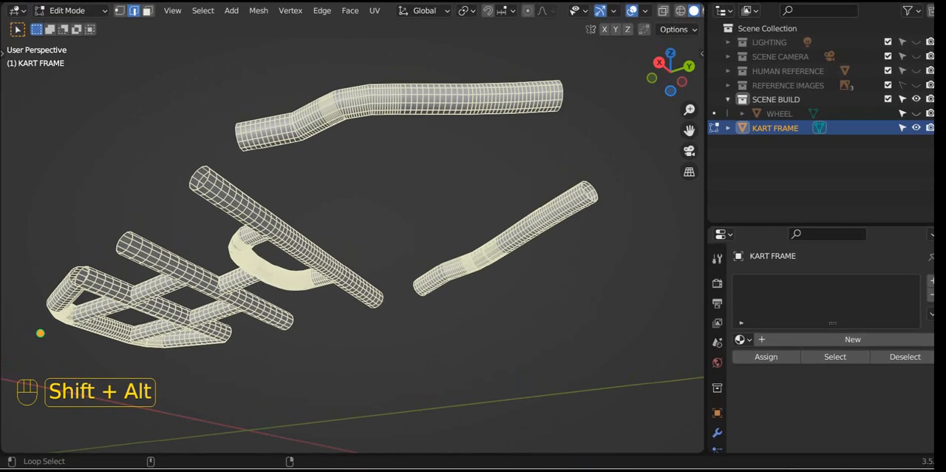
scroll(459, 88, "up", 2)
middle_click_drag(459, 88, 355, 184, "shift")
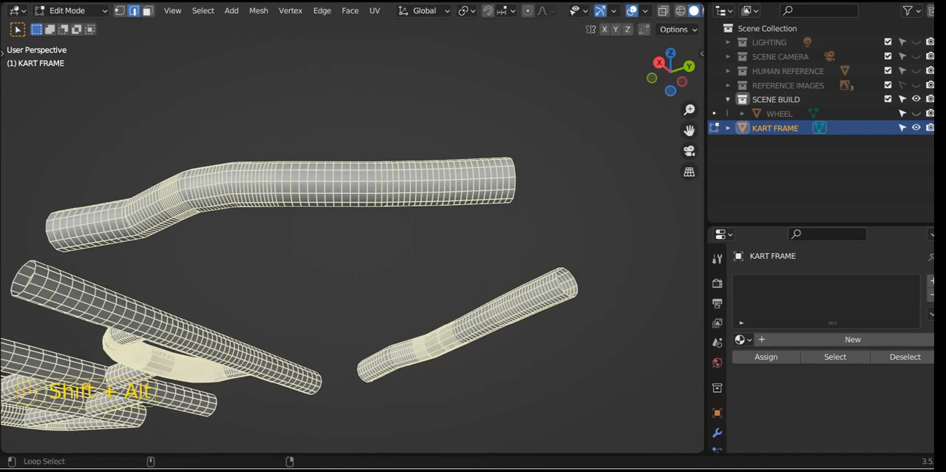
left_click(347, 194, "alt+shift")
Step: Add the lengthwise edge loop of the second bent side tube to the selection and mark both loops as seams
middle_click_drag(347, 194, 296, 177)
scroll(384, 222, "up", 3)
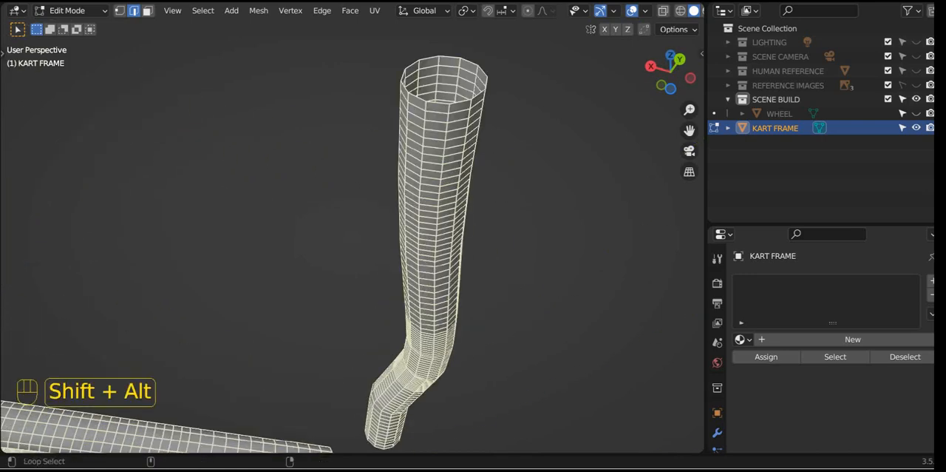
left_click(423, 209, "alt+shift")
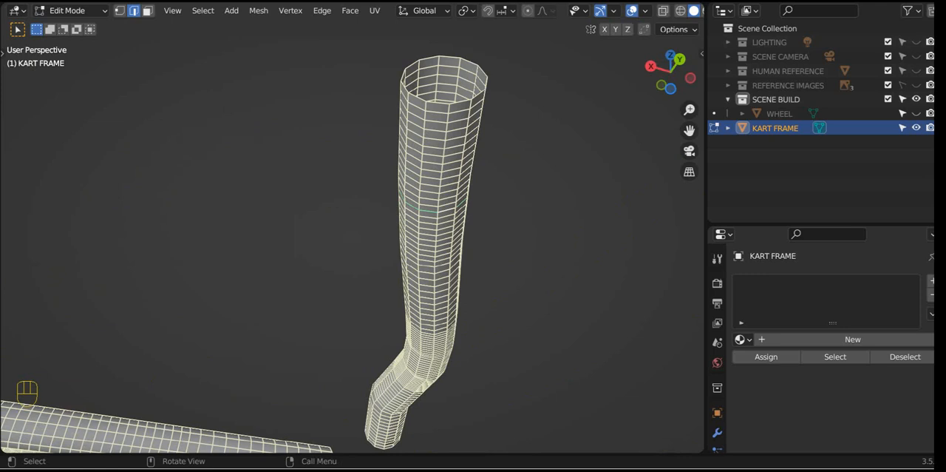
left_click(423, 209, "alt+shift")
scroll(423, 209, "up", 3)
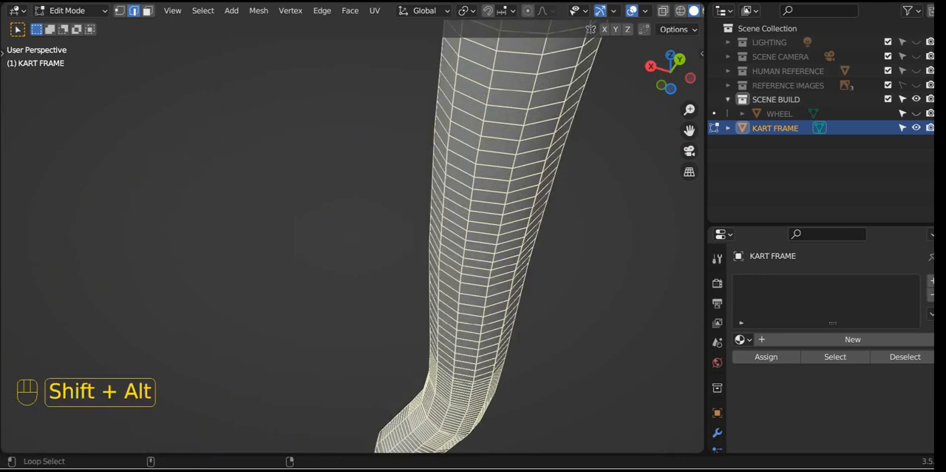
left_click(489, 277, "alt+shift")
scroll(488, 277, "down", 4)
middle_click_drag(488, 277, 414, 318)
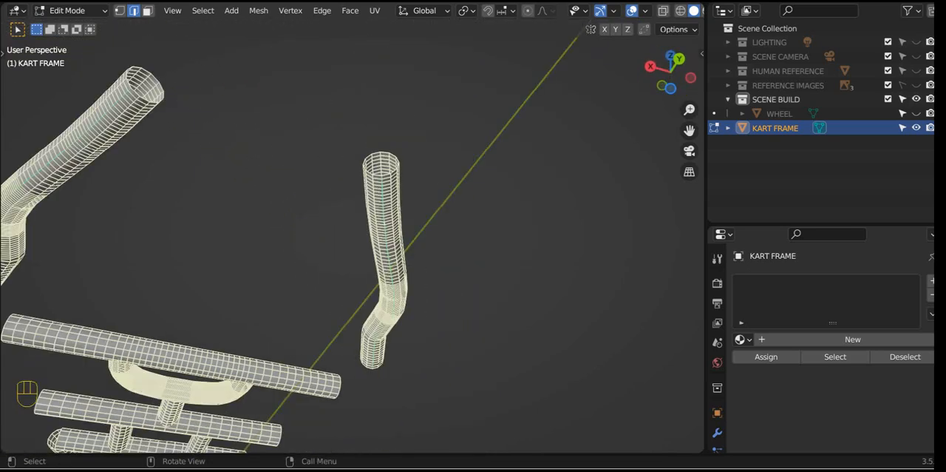
right_click(458, 258)
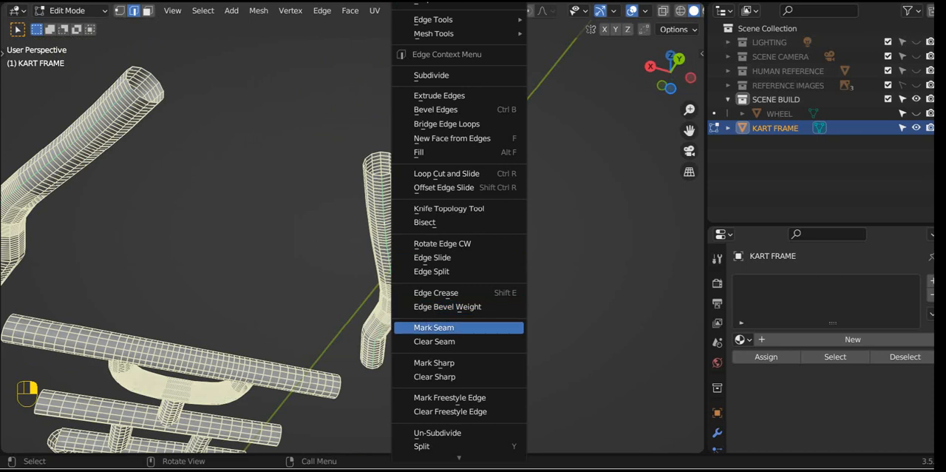
left_click(444, 326)
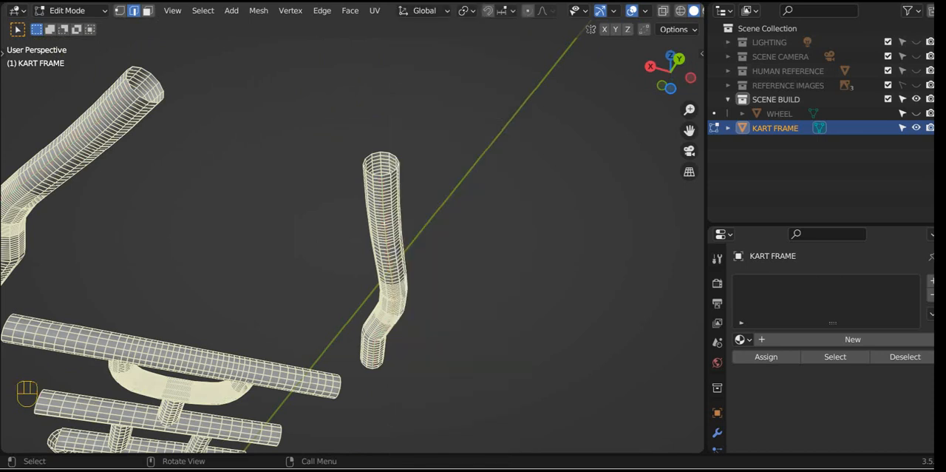
Step: Hide the two bent side tubes that have their seams marked
key("l")
key("l")
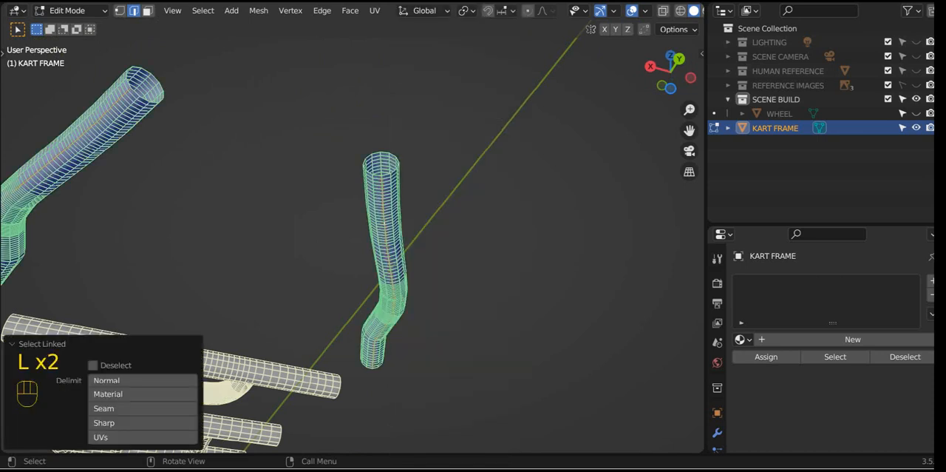
key("h")
Step: Mark a lengthwise seam along the straight cross tube and along the U-shaped tube attached to it
middle_click_drag(185, 244, 477, 157, "shift")
scroll(352, 296, "up", 3)
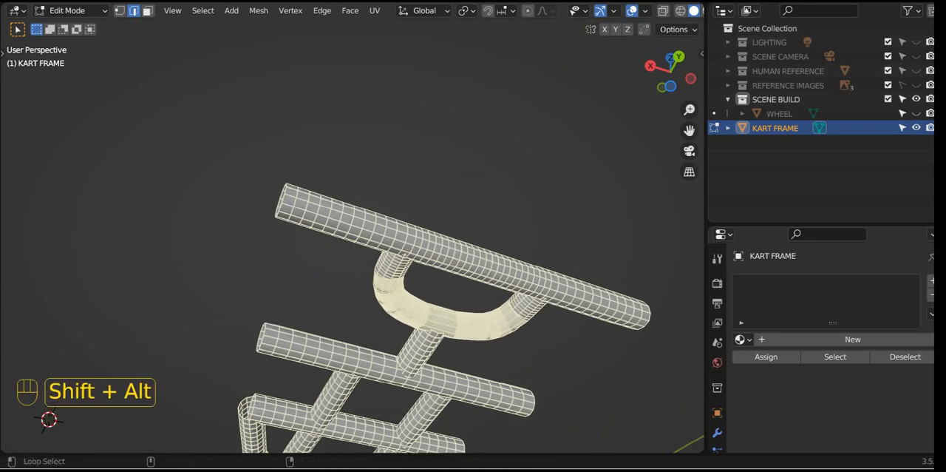
left_click(503, 272, "alt+shift")
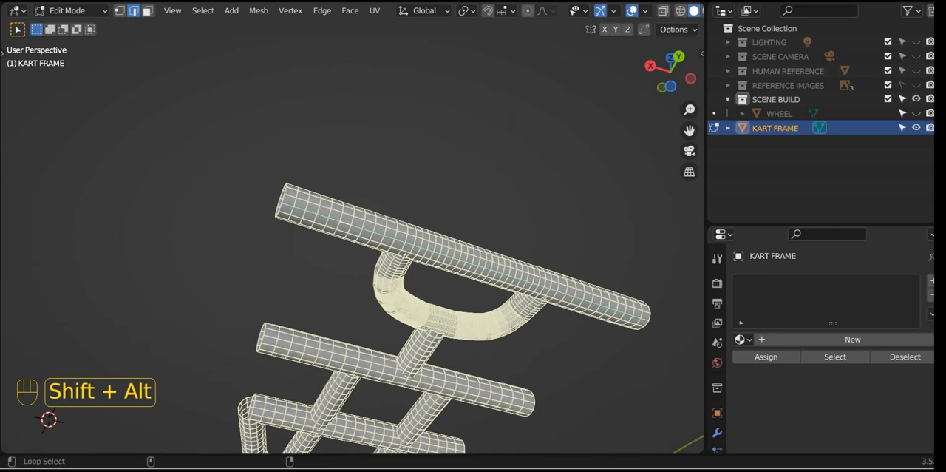
scroll(352, 236, "up", 8)
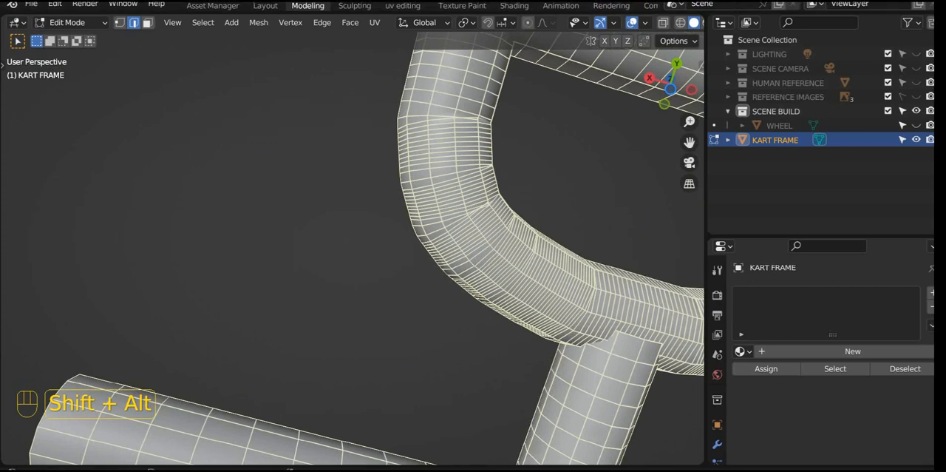
left_click(457, 151, "alt+shift")
right_click(418, 87)
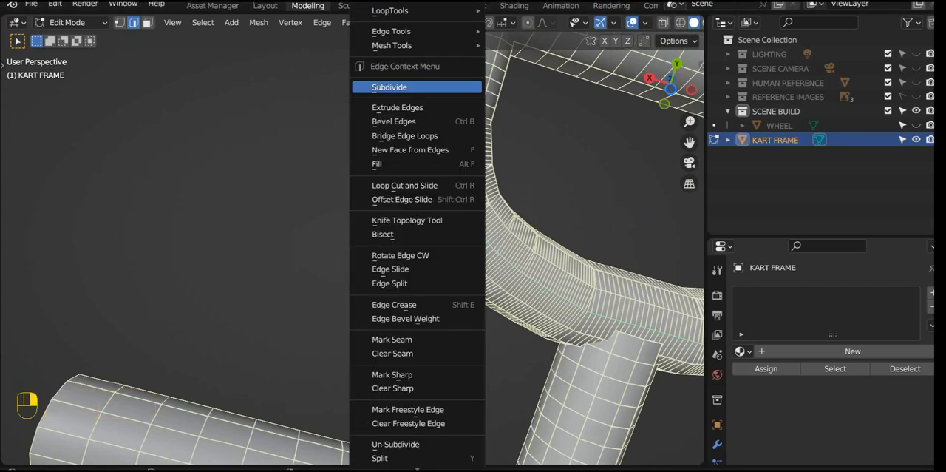
left_click(392, 339)
Step: Hide the seamed straight cross tube together with its attached U-shaped tube
scroll(392, 339, "down", 3)
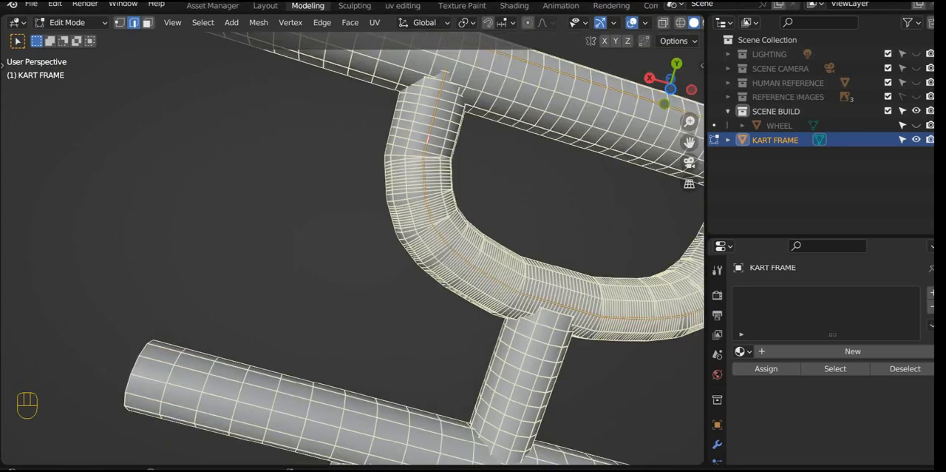
scroll(414, 248, "down", 2)
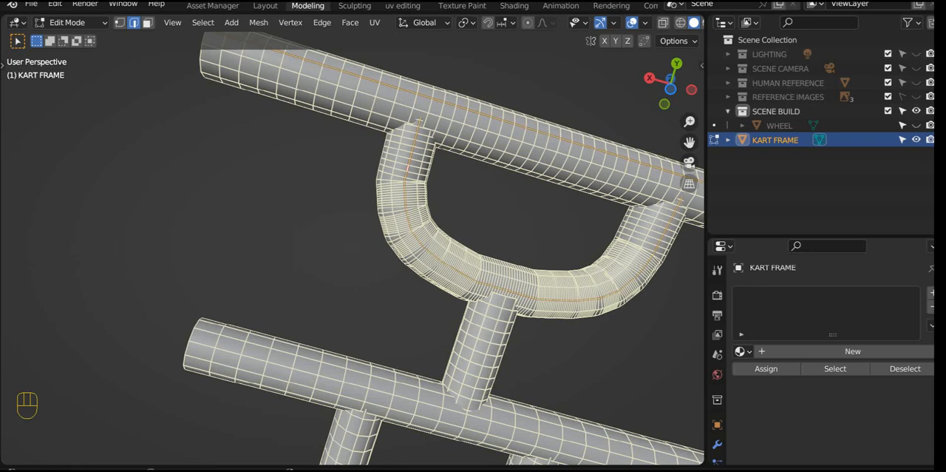
key("l")
key("l")
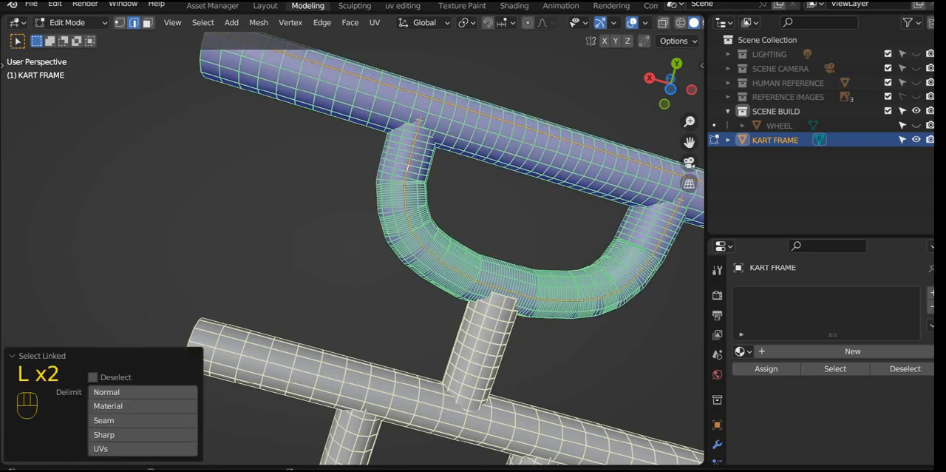
key("h")
Step: Mark a lengthwise seam along the short stub tube and along the cross tube it joins
middle_click_drag(354, 295, 303, 190, "shift")
scroll(353, 247, "up", 3)
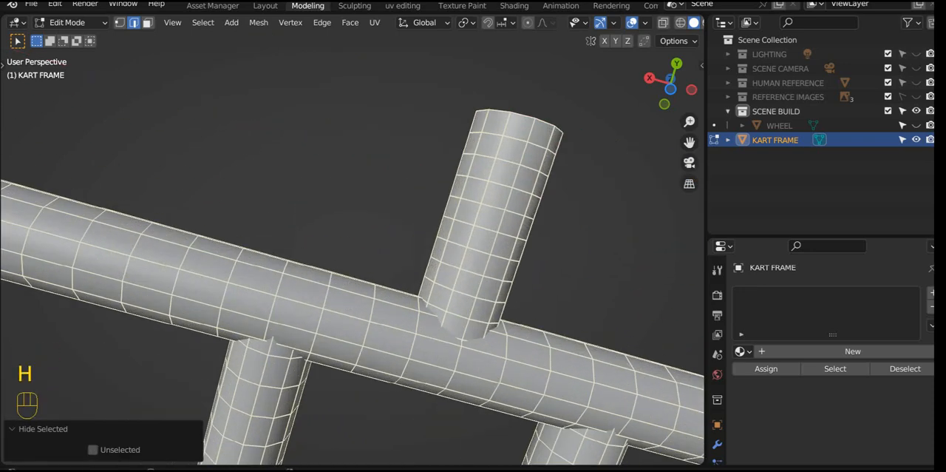
left_click(507, 208, "alt+shift")
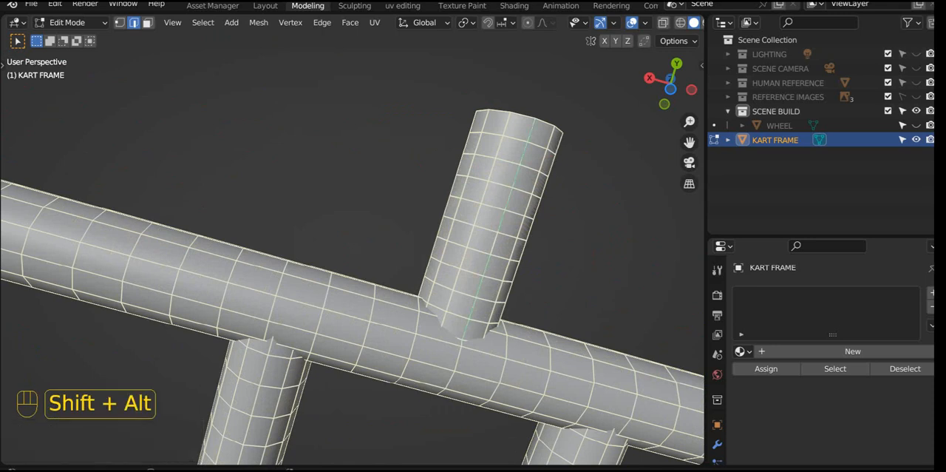
left_click(386, 351, "alt+shift")
scroll(353, 259, "down", 5)
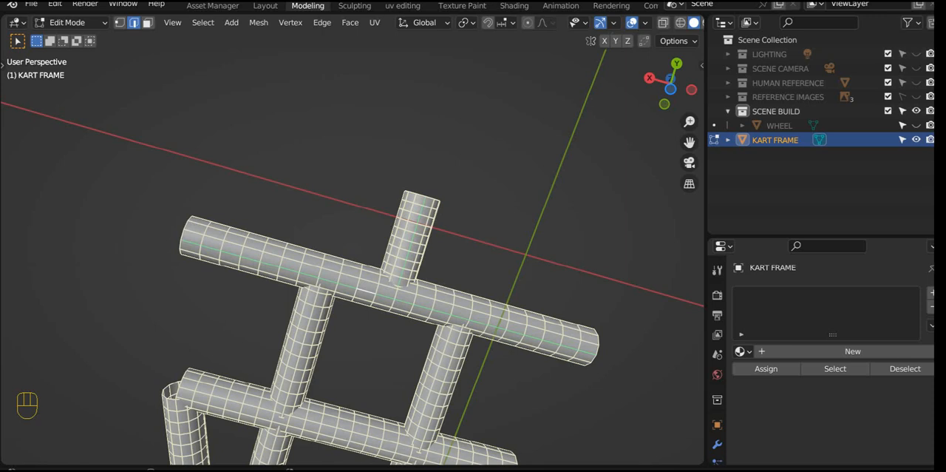
right_click(392, 233)
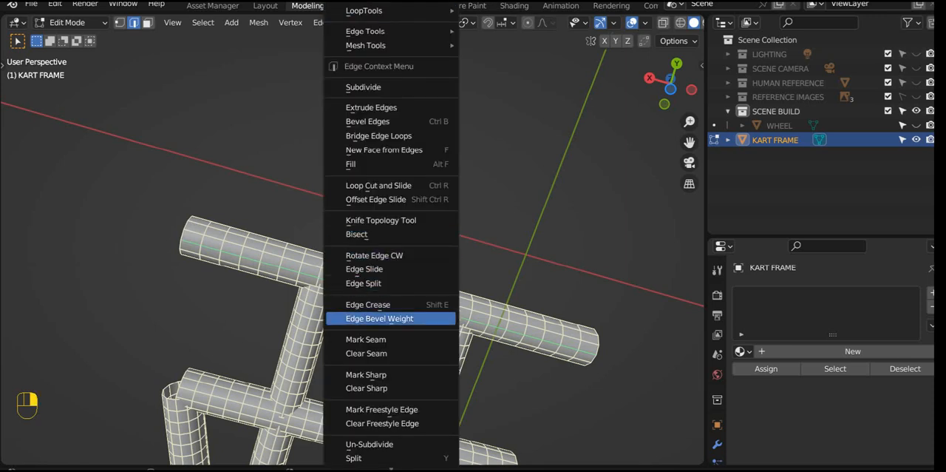
left_click(366, 339)
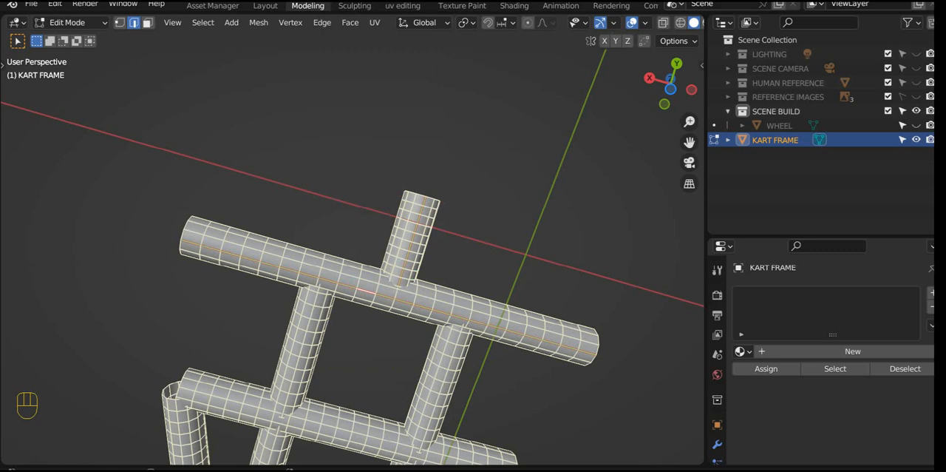
Step: Hide the short stub tube and the cross tube it joins
key("l")
key("l")
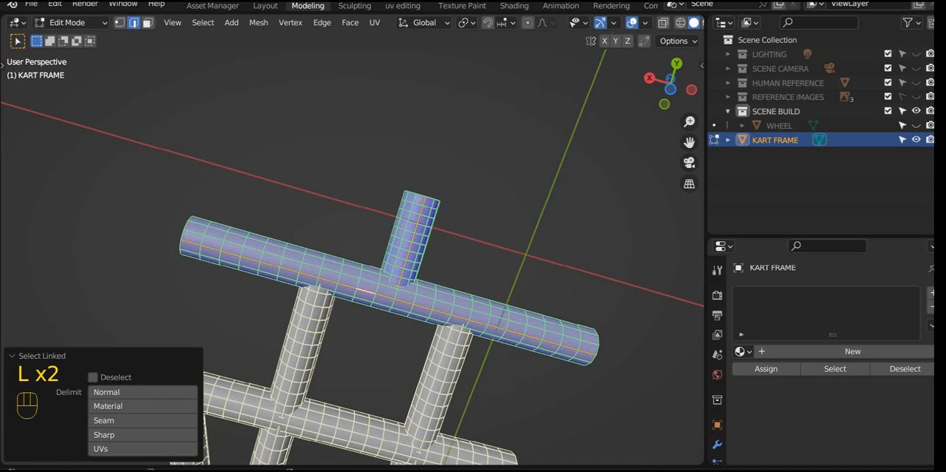
key("h")
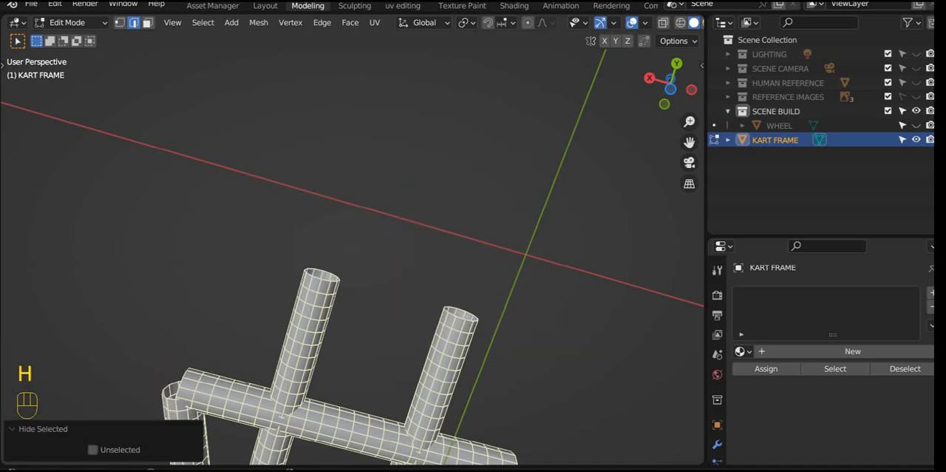
Step: Mark a lengthwise seam along each remaining floor tube: the four parallel tubes, the cross tube and the bent outer tube
middle_click_drag(355, 310, 402, 142, "shift")
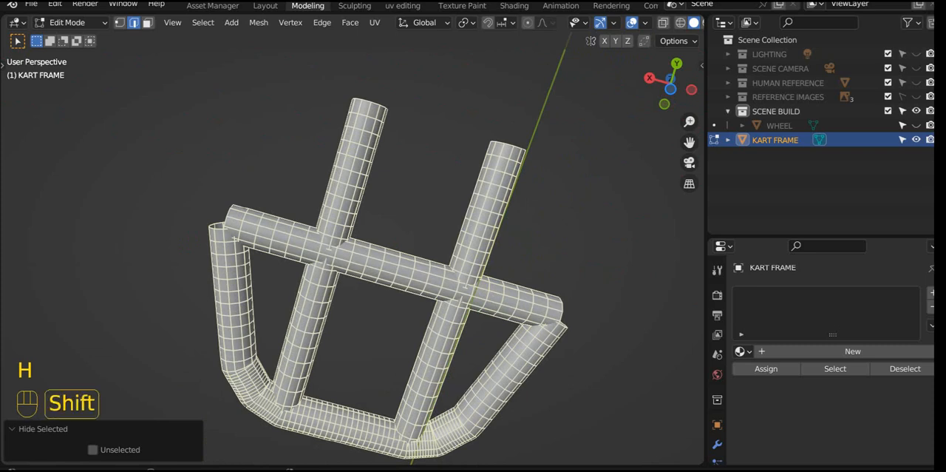
left_click(300, 347, "alt+shift")
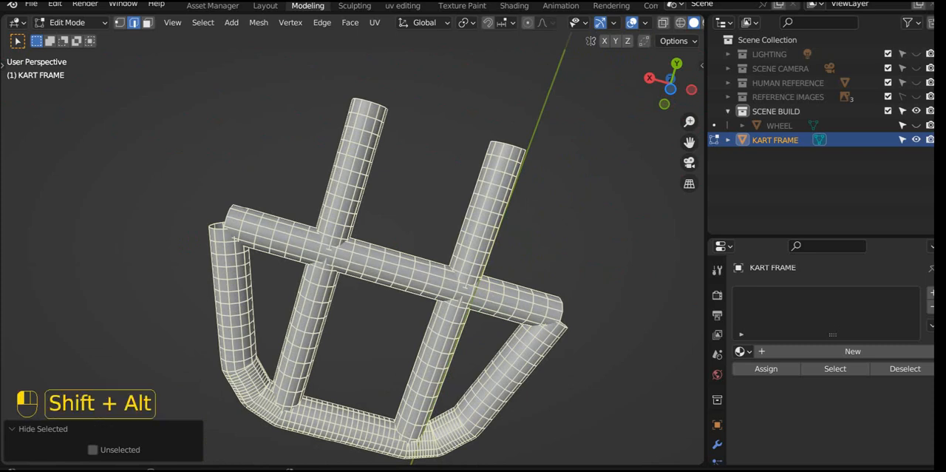
left_click(352, 168, "alt+shift")
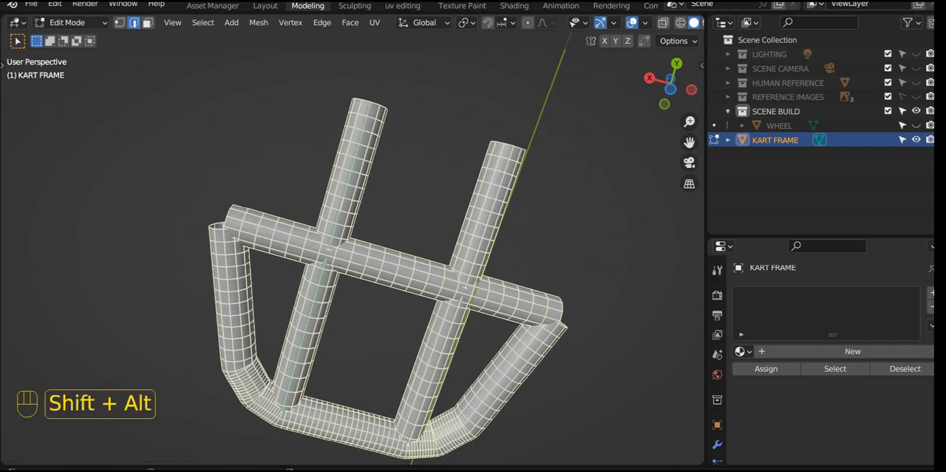
left_click(493, 205, "alt+shift")
left_click(439, 361, "alt+shift")
left_click(396, 274, "alt+shift")
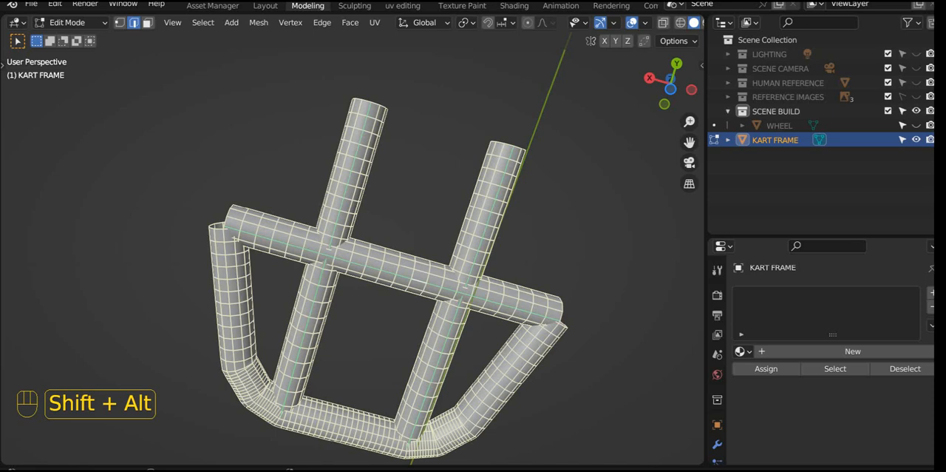
right_click(565, 326)
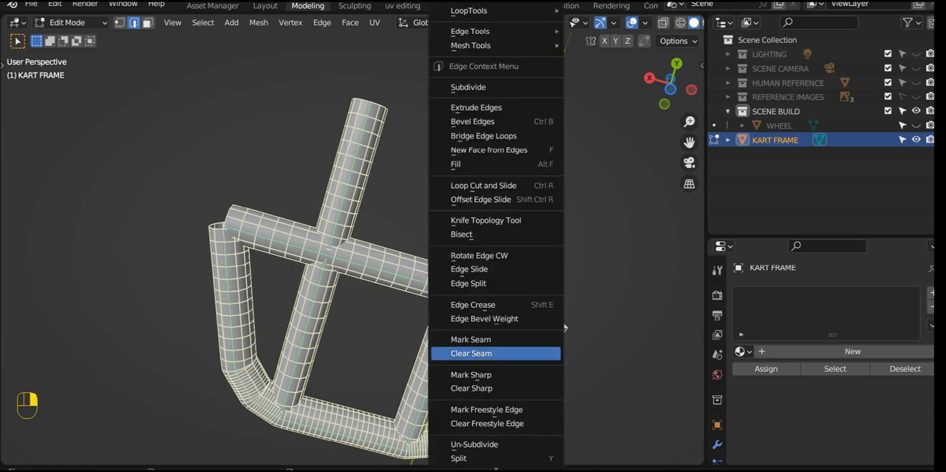
left_click(471, 339)
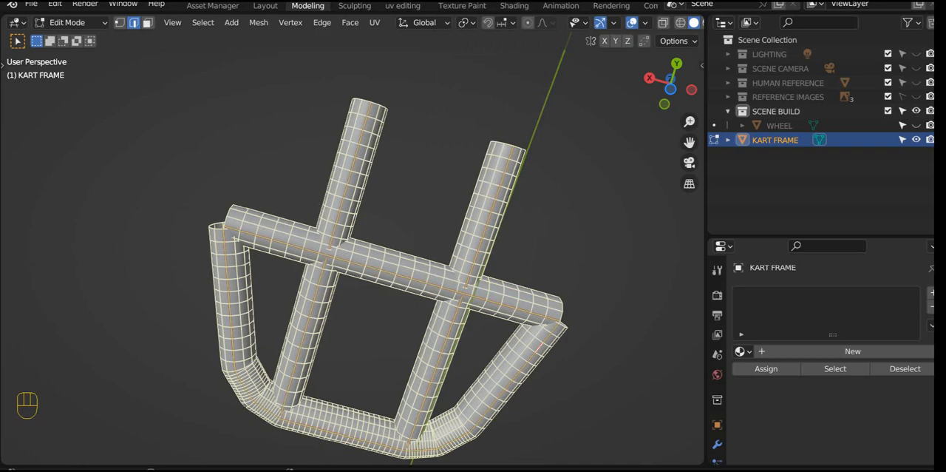
Step: Reveal all hidden tubes and select the whole kart frame mesh
key("alt")
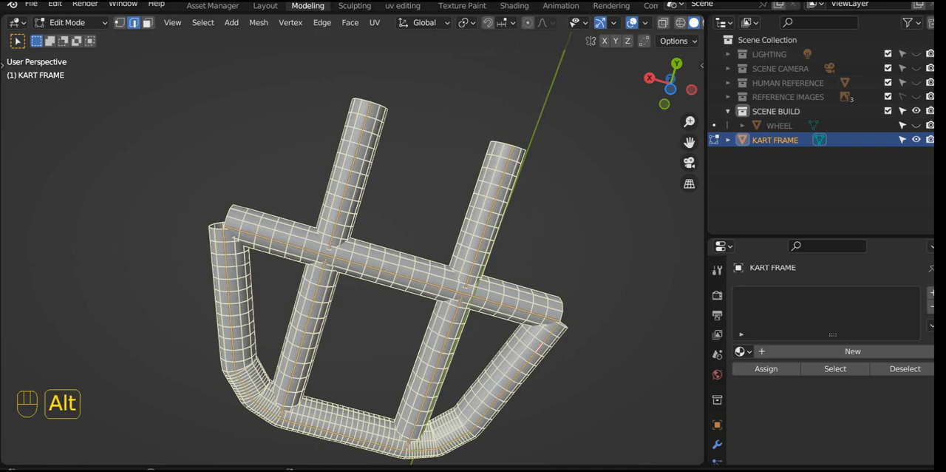
key("alt+h")
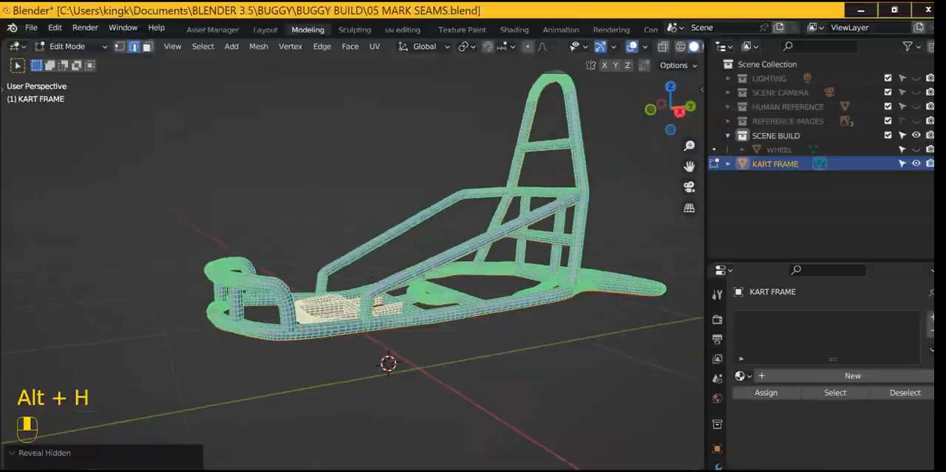
middle_click_drag(436, 222, 443, 224)
key("a")
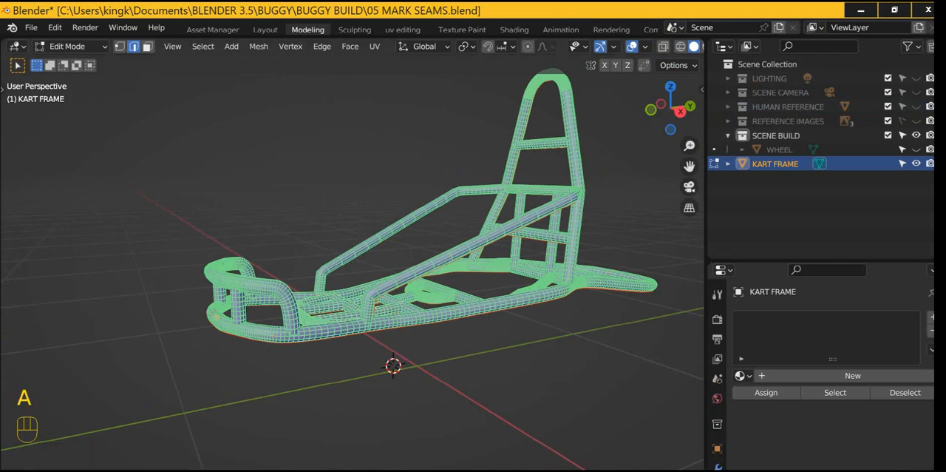
Step: Unwrap the entire selected kart frame along its marked seams
middle_click_drag(370, 244, 437, 277)
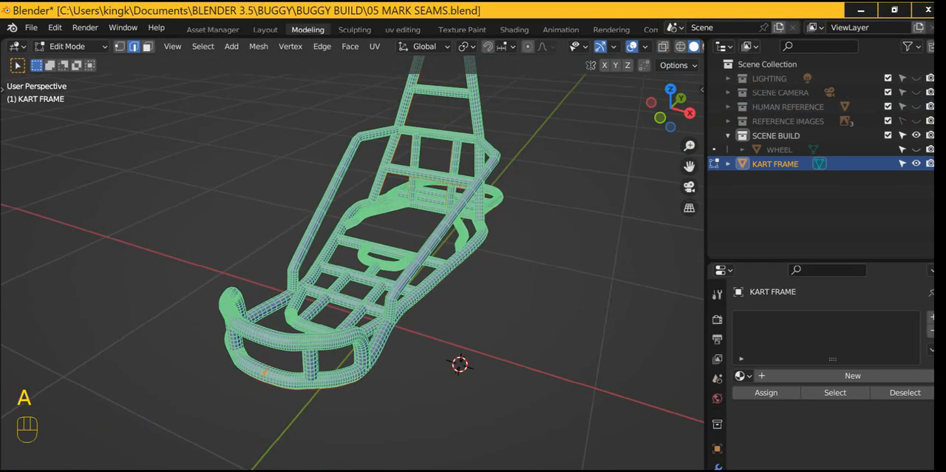
key("u")
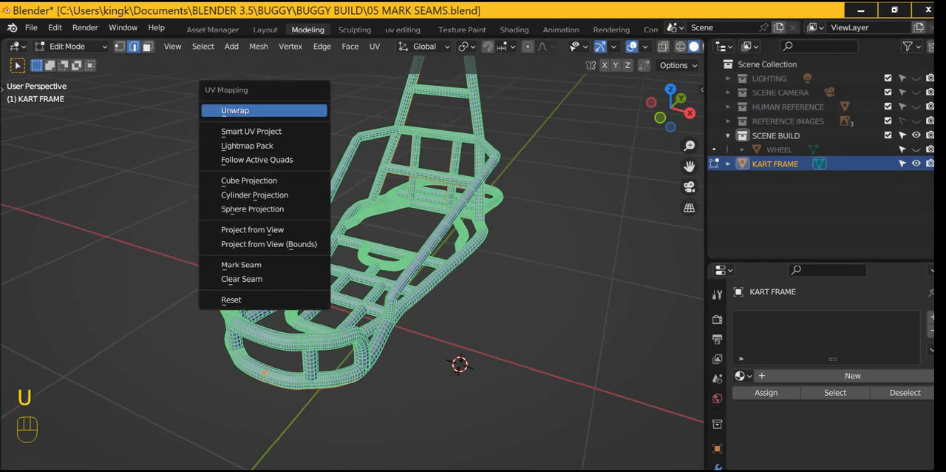
key("u")
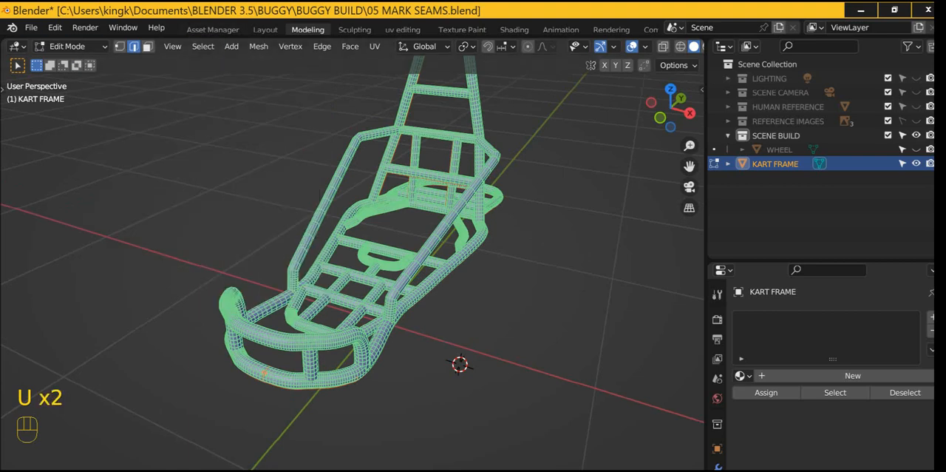
key("u")
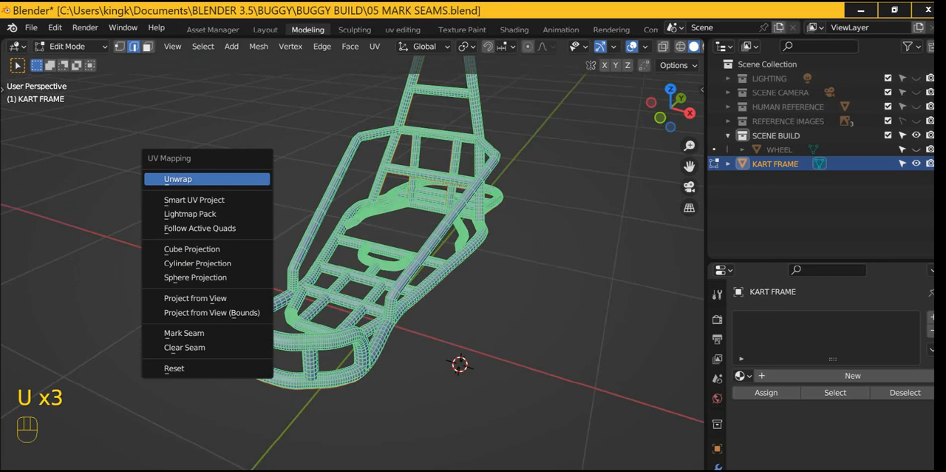
left_click(215, 179)
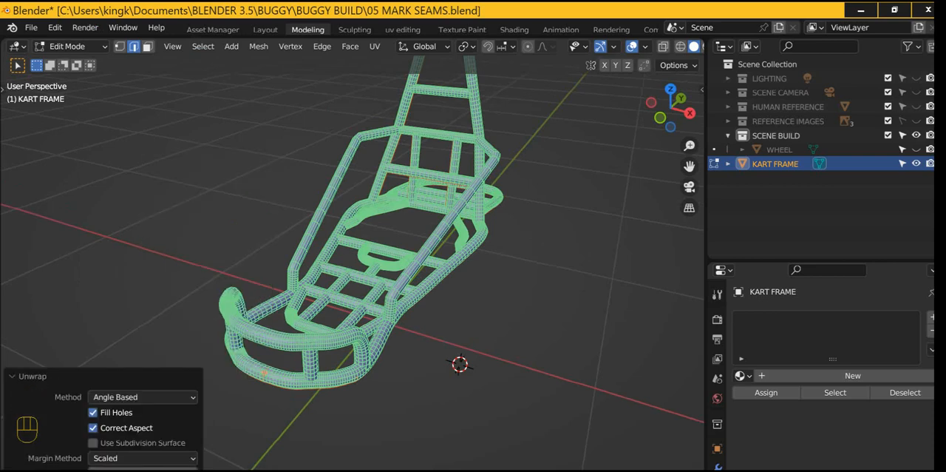
Step: Switch the viewport shading to Material Preview and save the file
left_click(688, 46)
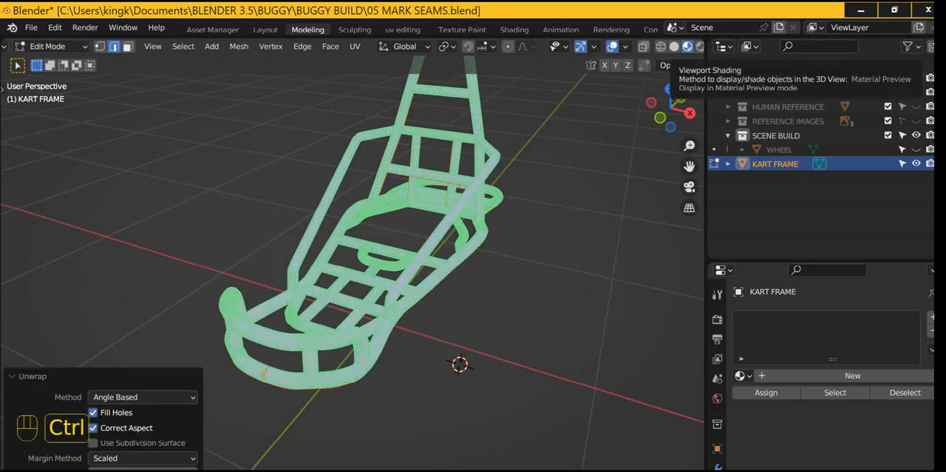
key("ctrl+s")
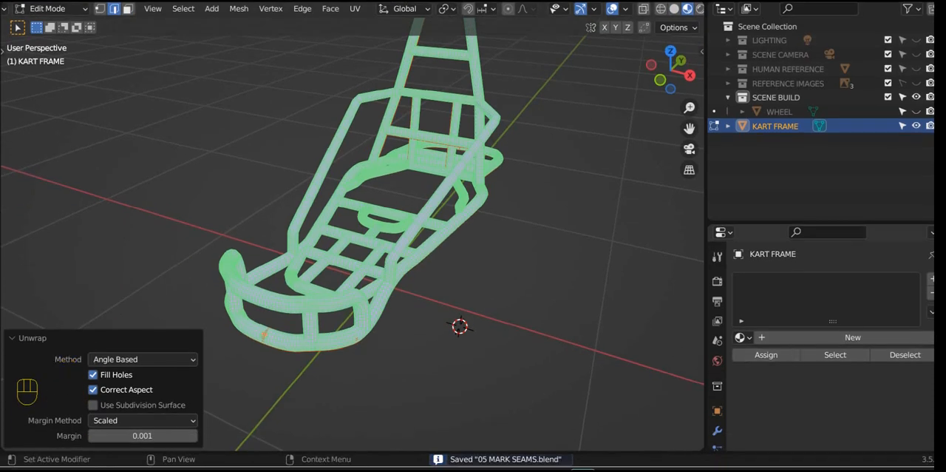
Step: Assign the existing METAL material to the kart frame and return to Object Mode to inspect the textured tubes
left_click(741, 375)
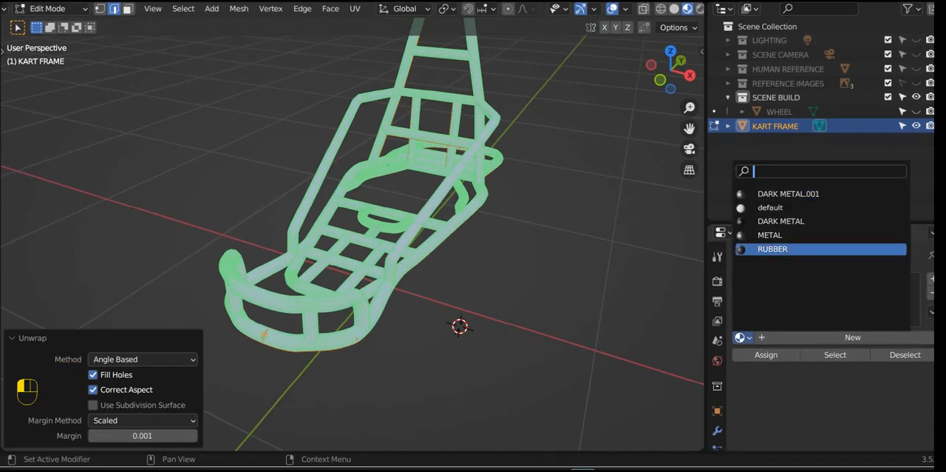
left_click(769, 235)
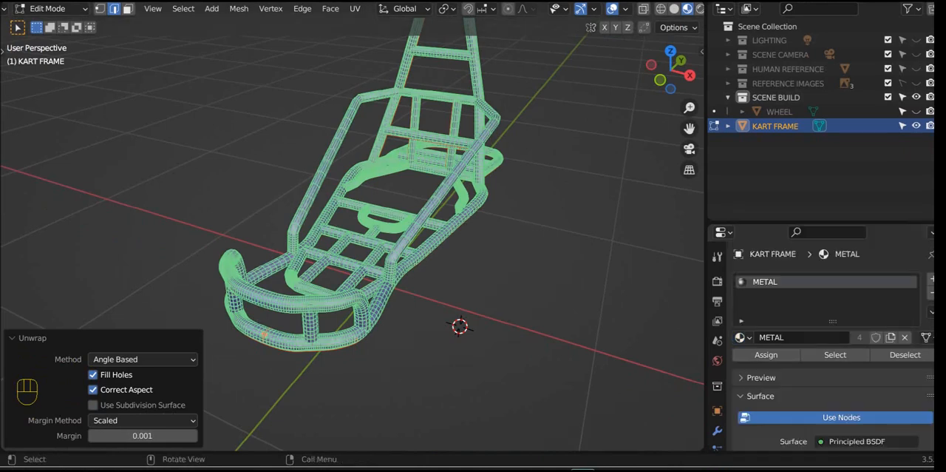
key("Tab")
scroll(352, 235, "up", 1)
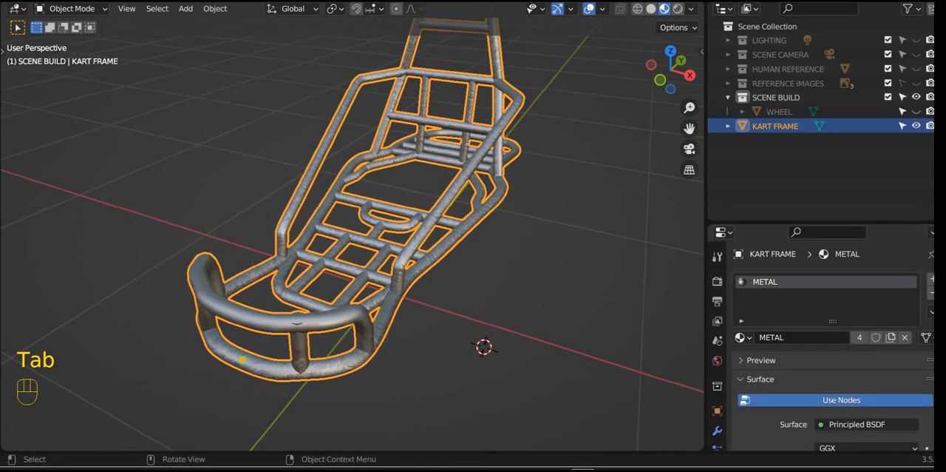
middle_click_drag(351, 235, 304, 209)
scroll(222, 209, "down", 4)
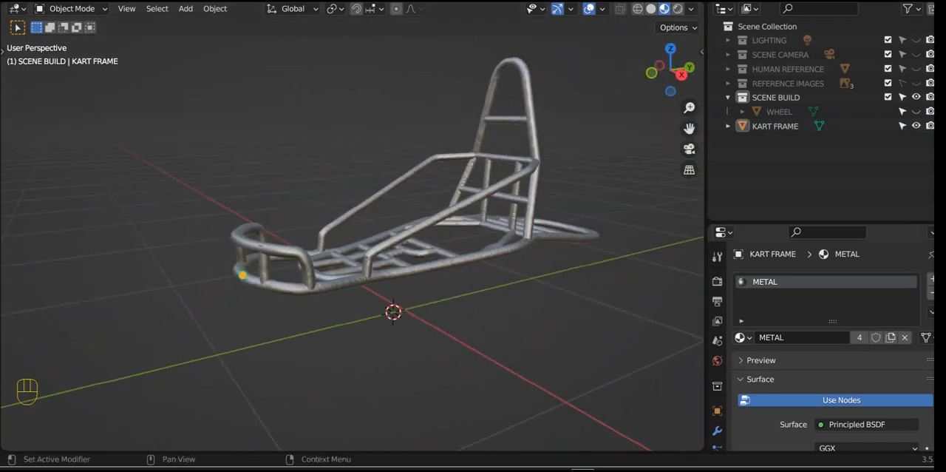
Step: Try the DARK METAL material on the kart frame and switch the frame back to METAL
left_click(743, 337)
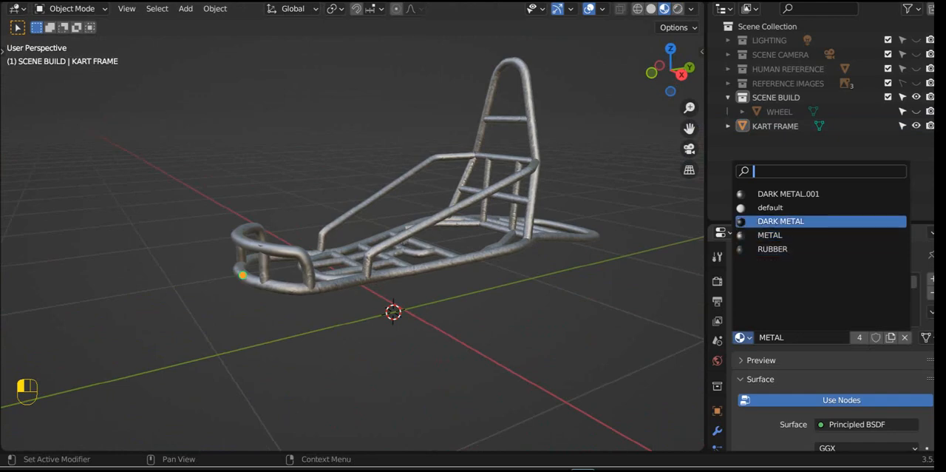
left_click(781, 221)
middle_click_drag(414, 244, 439, 260)
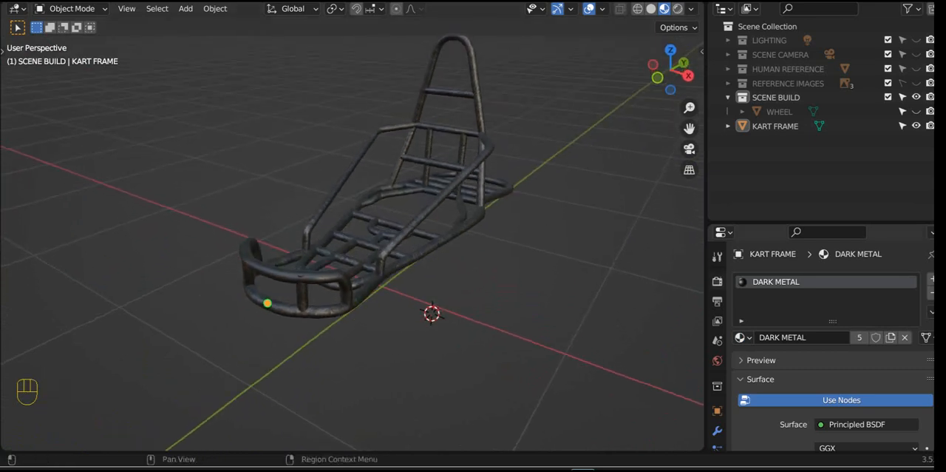
left_click(742, 337)
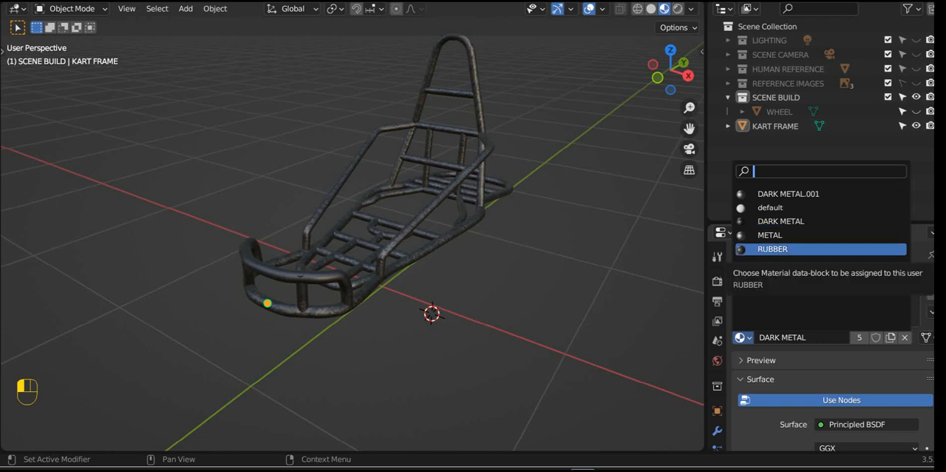
left_click(783, 234)
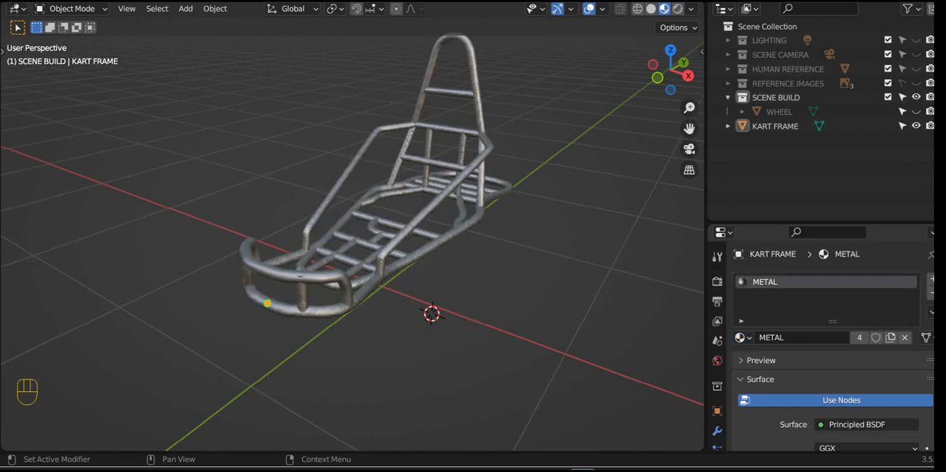
Step: Unhide the WHEEL object in the SCENE BUILD collection to view it alongside the kart frame
scroll(351, 234, "up", 2)
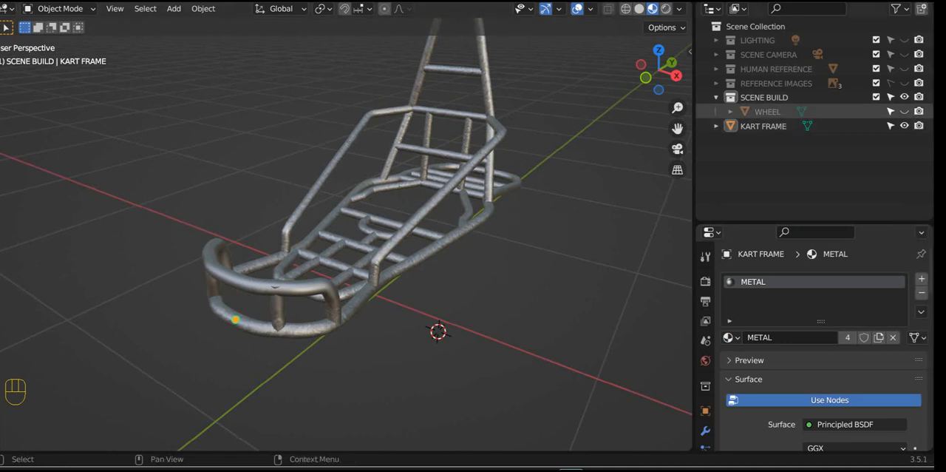
left_click(904, 112)
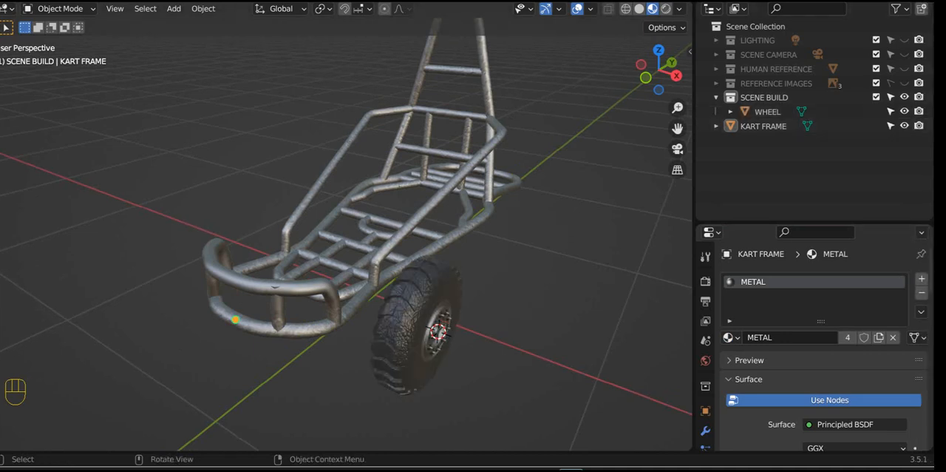
scroll(346, 235, "down", 1)
middle_click_drag(346, 235, 264, 236)
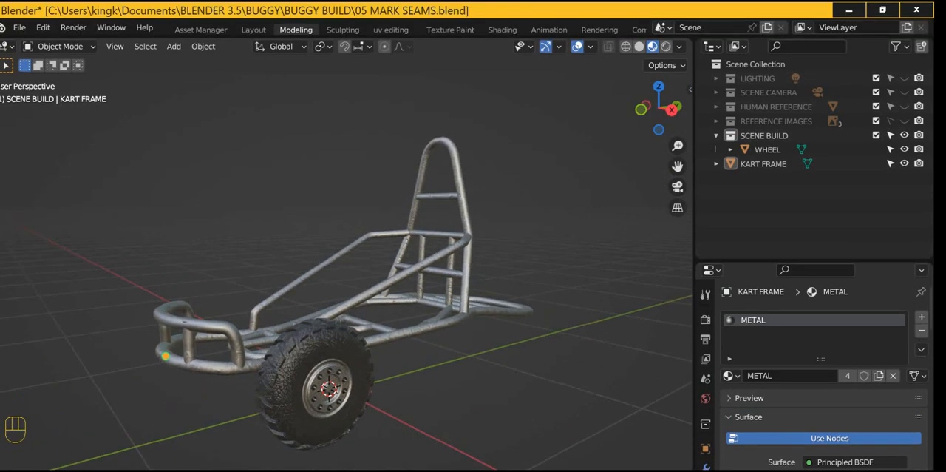
Step: Compare the kart frame and wheel in Rendered shading and Material Preview, examining them from several angles
left_click(666, 47)
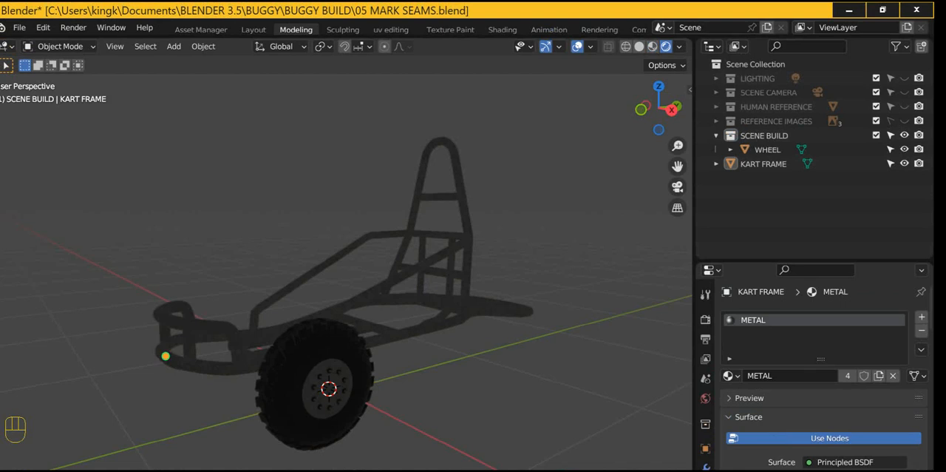
middle_click_drag(165, 355, 205, 410)
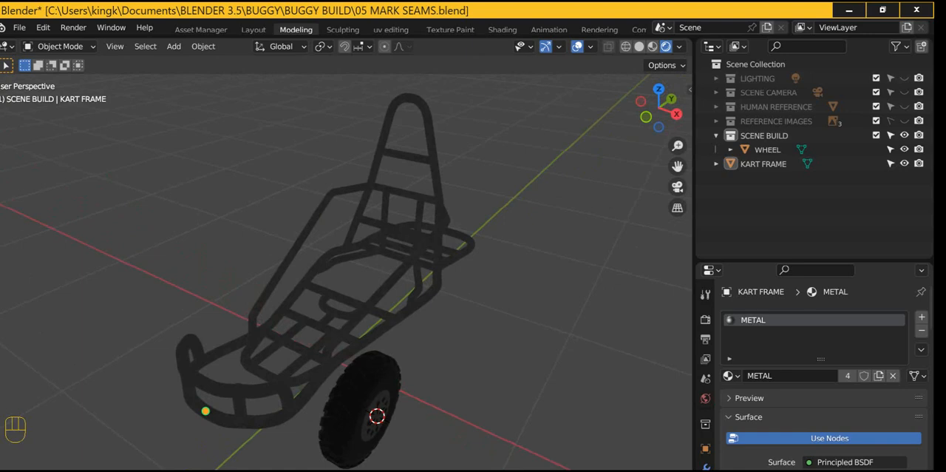
left_click(652, 46)
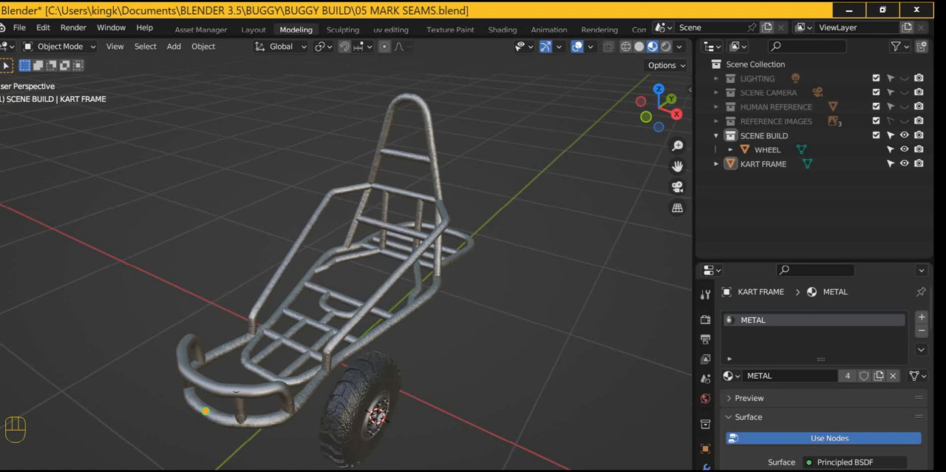
middle_click_drag(384, 311, 415, 225, "shift")
middle_click_drag(402, 266, 326, 334)
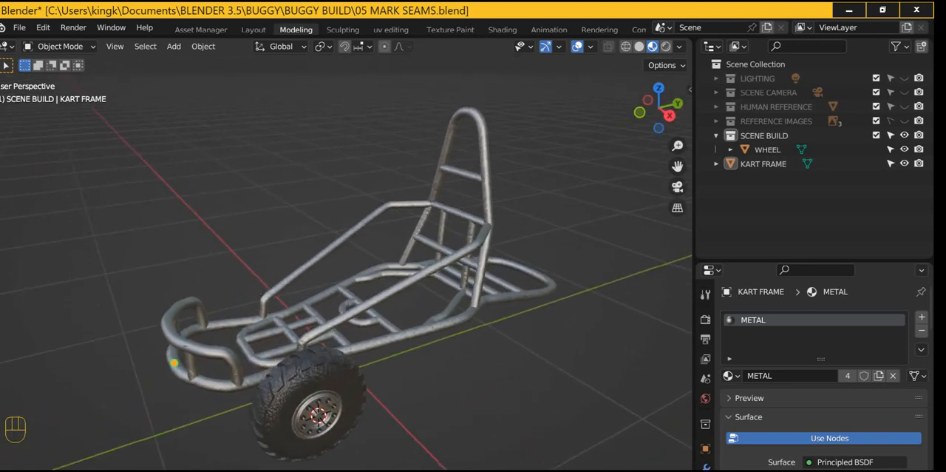
scroll(347, 273, "down", 4)
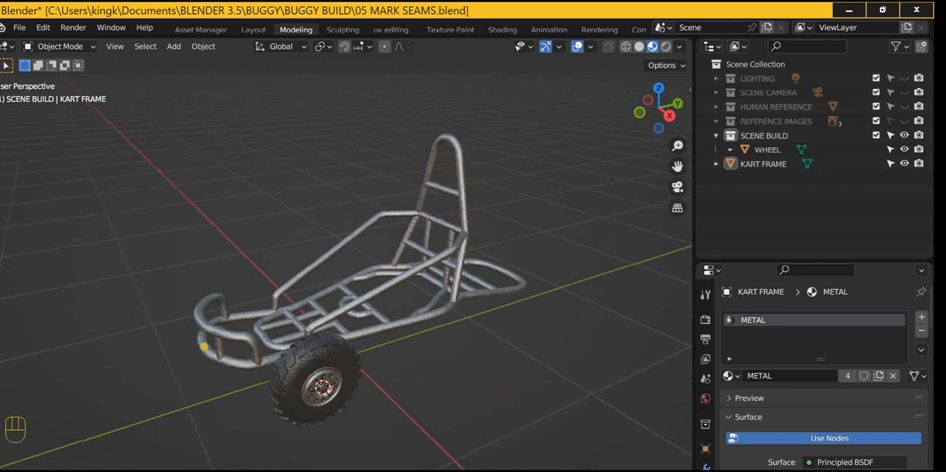
middle_click_drag(327, 333, 374, 303, "shift")
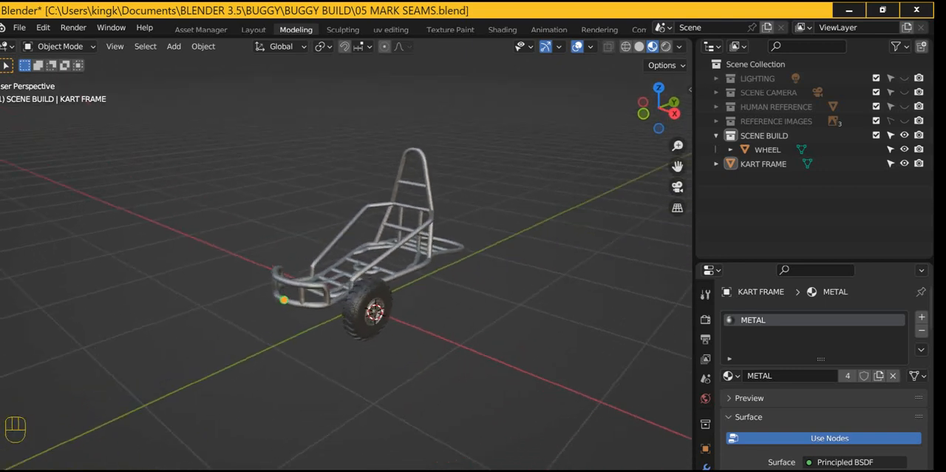